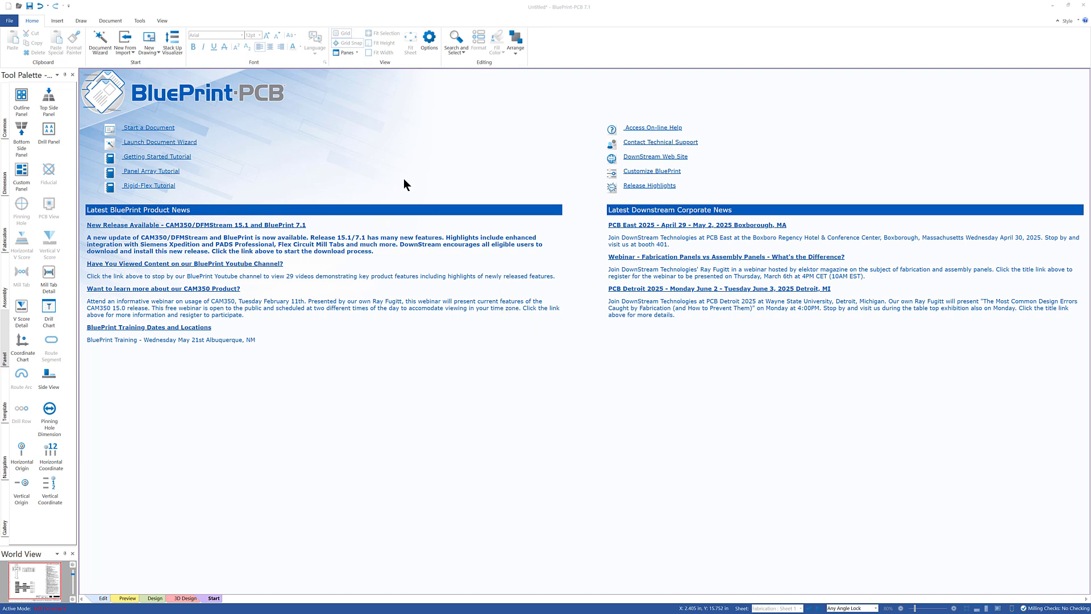
- Open the BluePrint 7.1 release highlights document and look over its contents page and new functionality list
left_click(633, 186)
left_click_drag(0, 216, 628, 80)
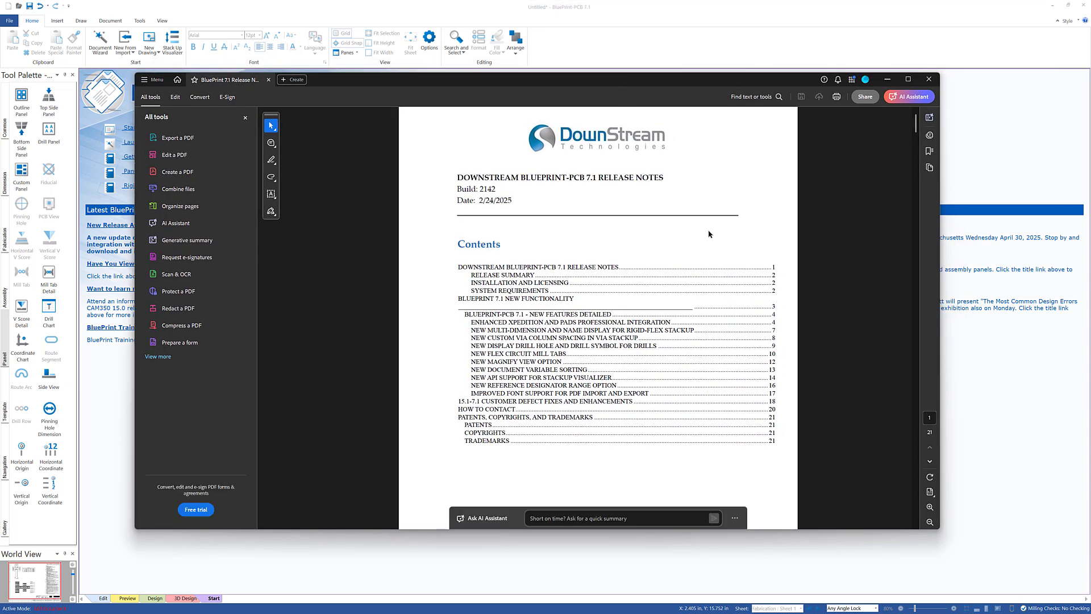
left_click_drag(919, 130, 920, 164)
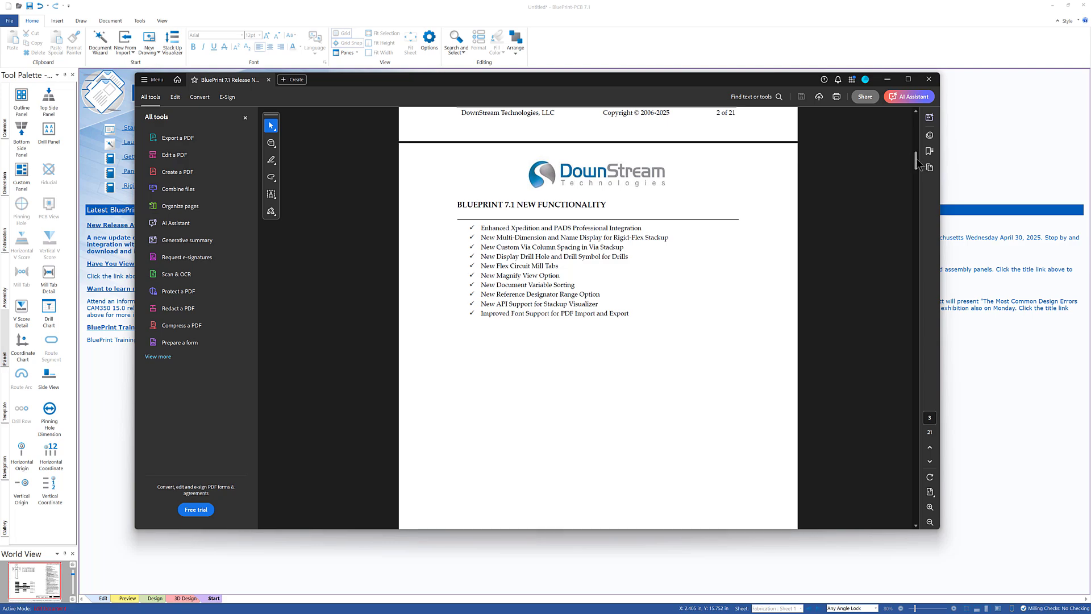
left_click_drag(919, 166, 906, 114)
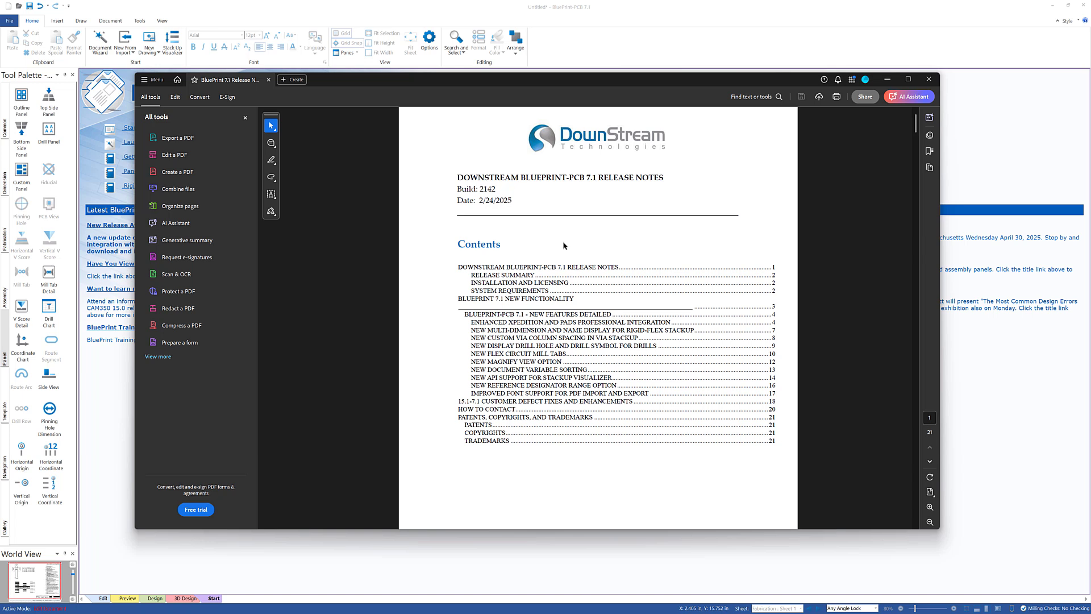
- Read the release notes from installation and licensing through the Xpedition and PADS Professional integration section
scroll(564, 245, "down", 10)
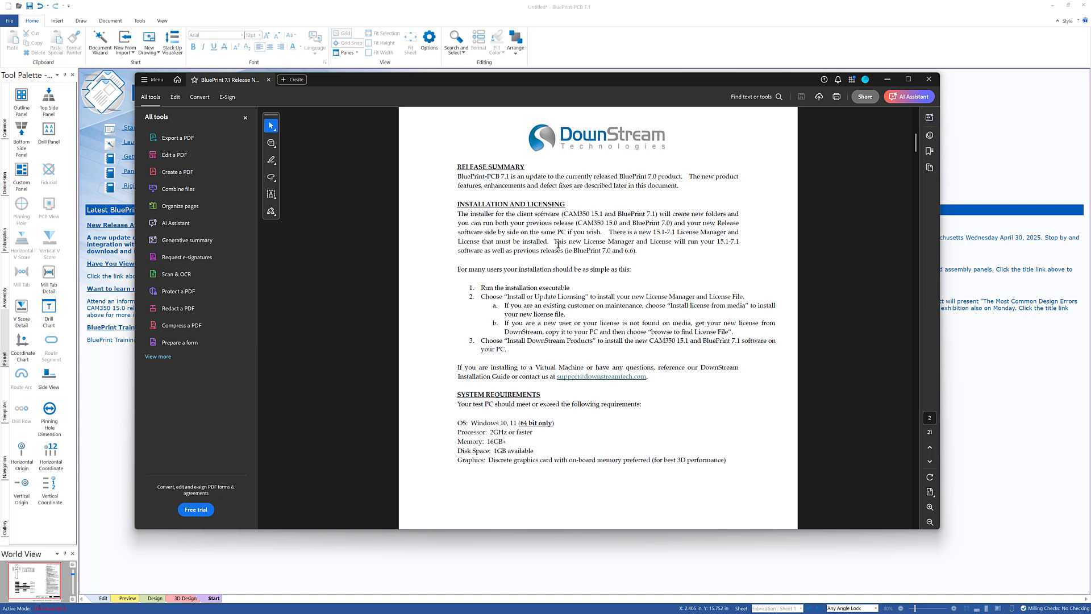
scroll(560, 241, "down", 6)
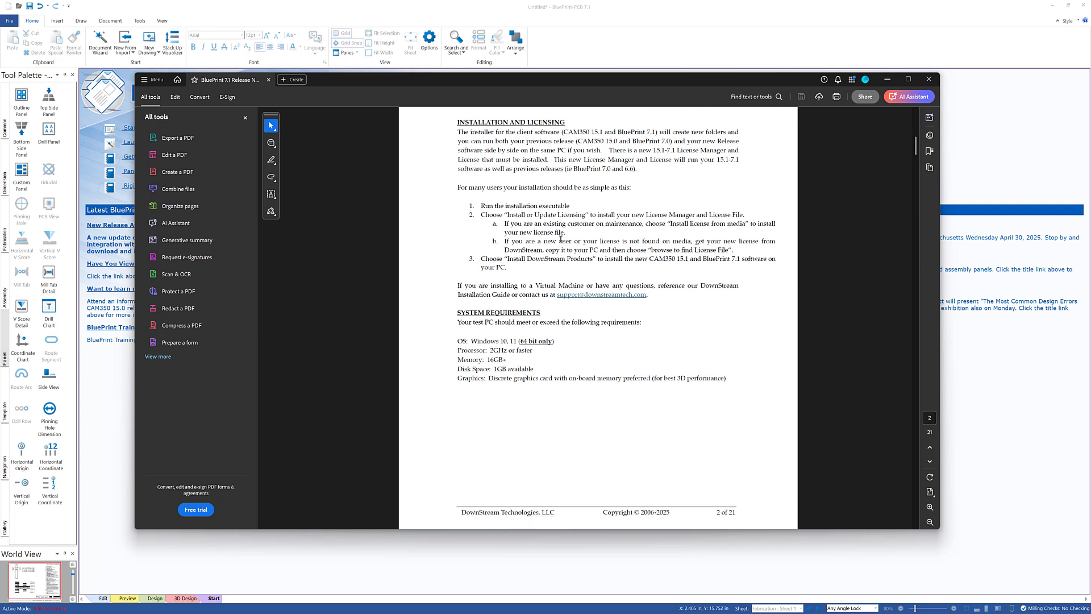
scroll(561, 240, "down", 2)
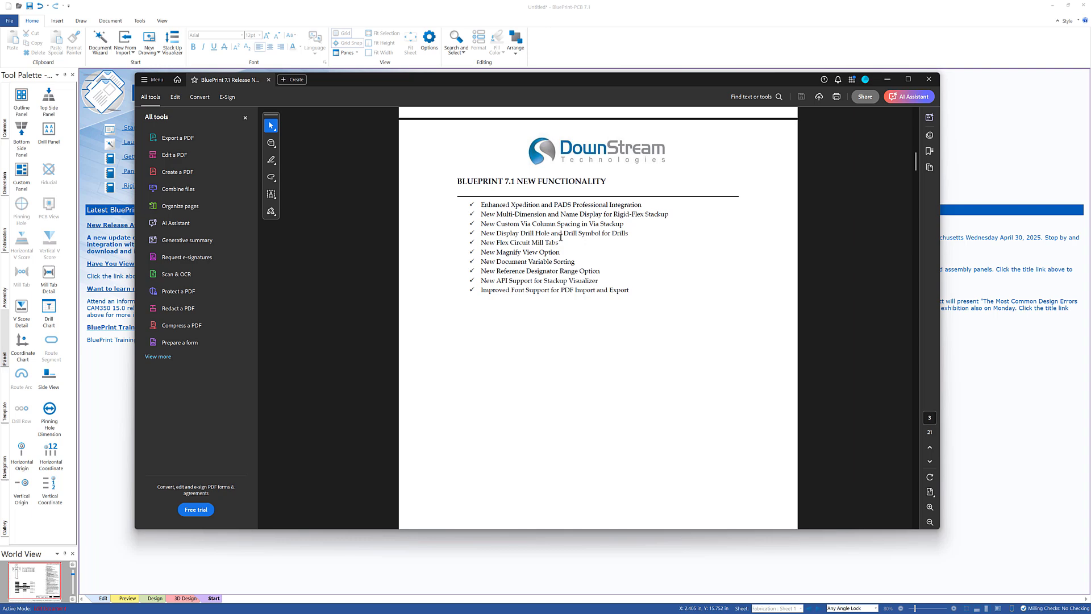
scroll(561, 238, "down", 10)
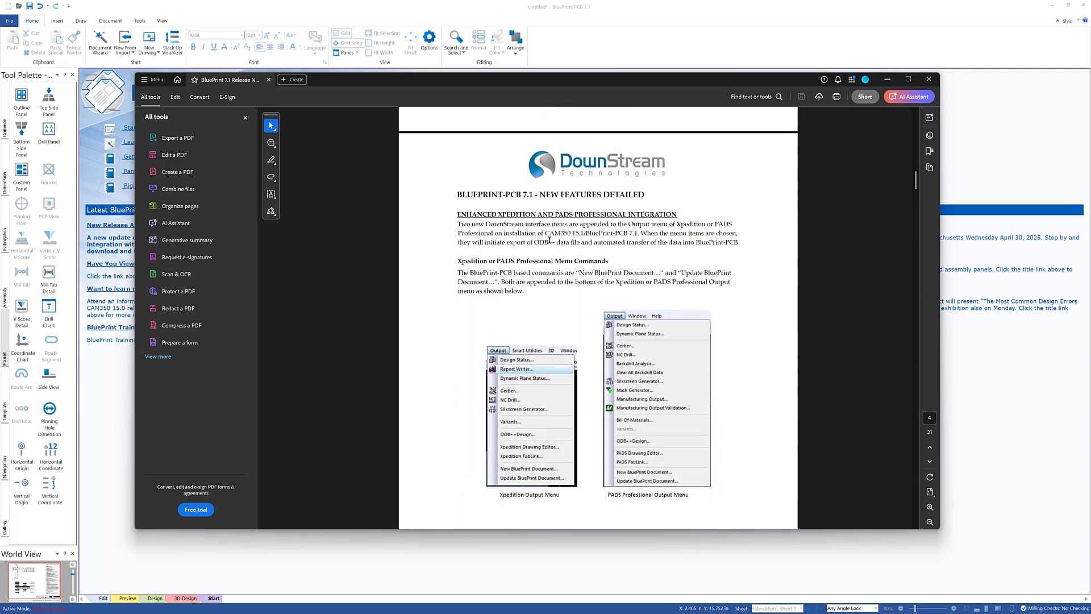
scroll(549, 240, "down", 1)
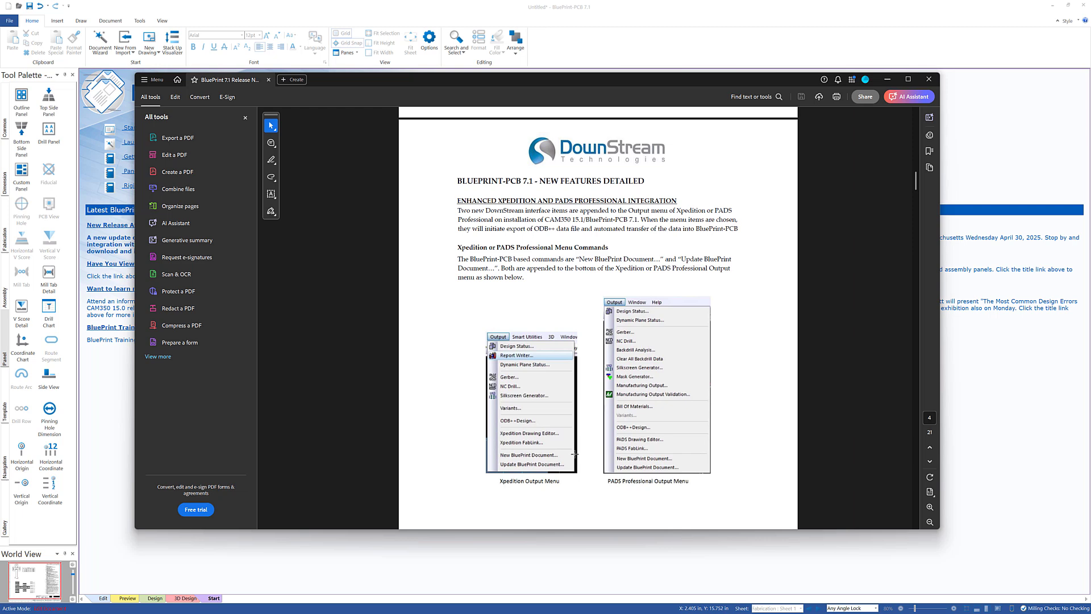
scroll(575, 453, "down", 5)
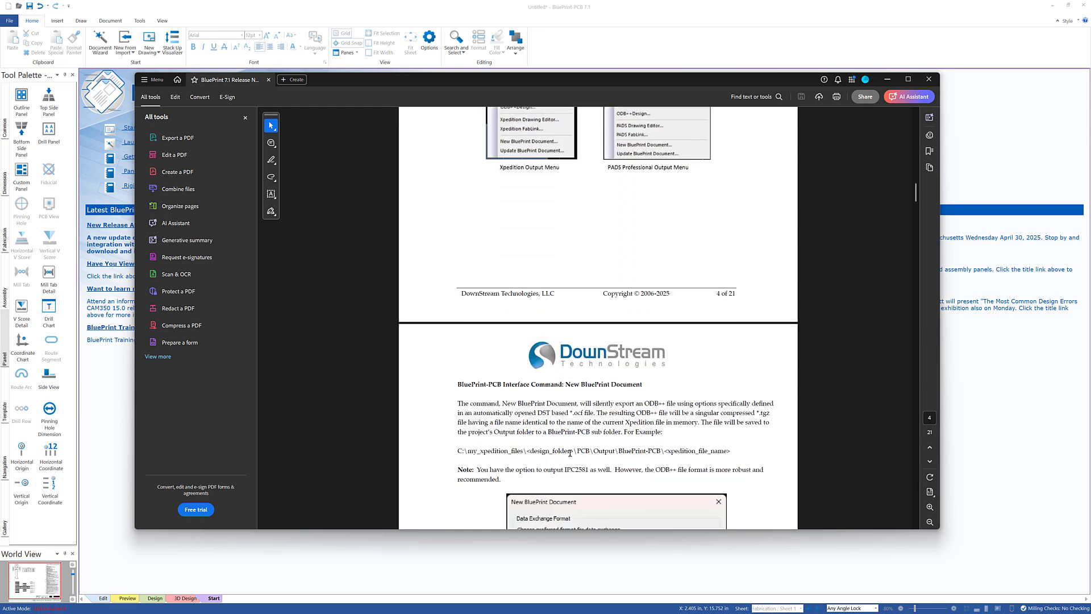
scroll(569, 453, "down", 4)
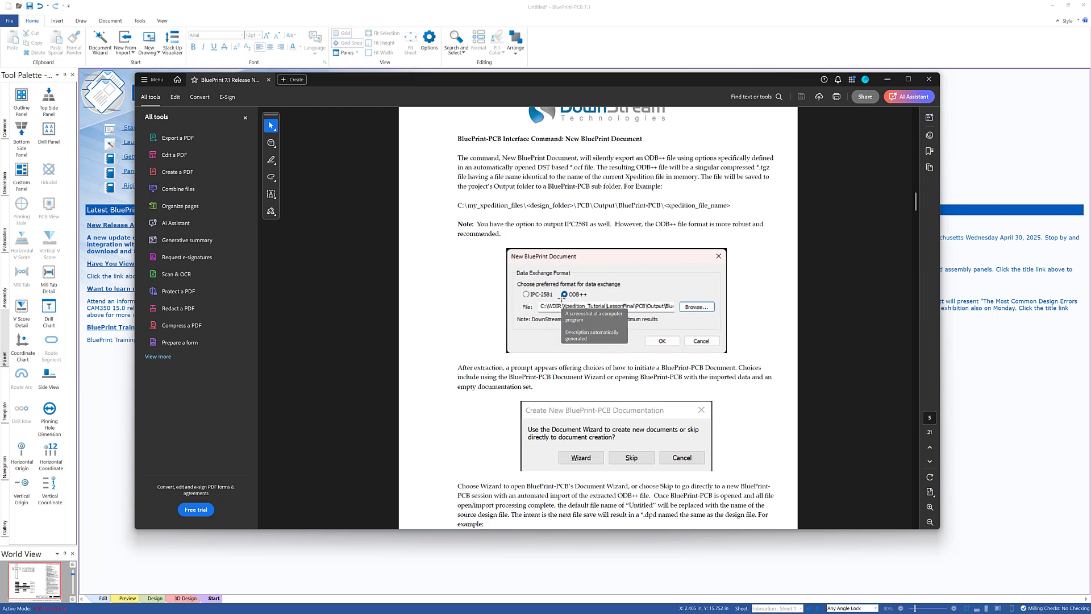
scroll(750, 346, "down", 3)
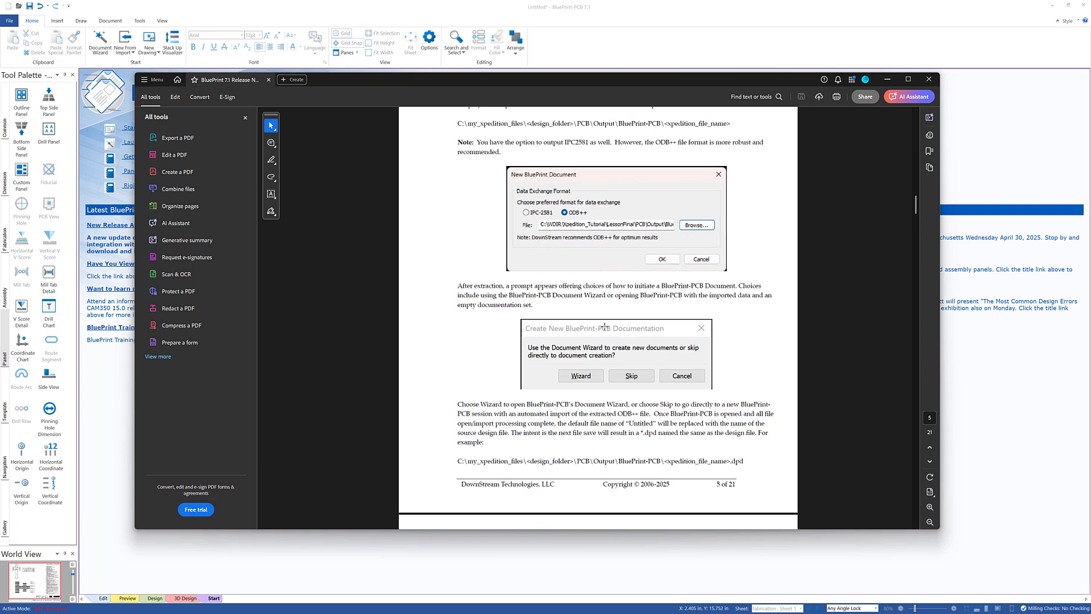
scroll(546, 334, "down", 2)
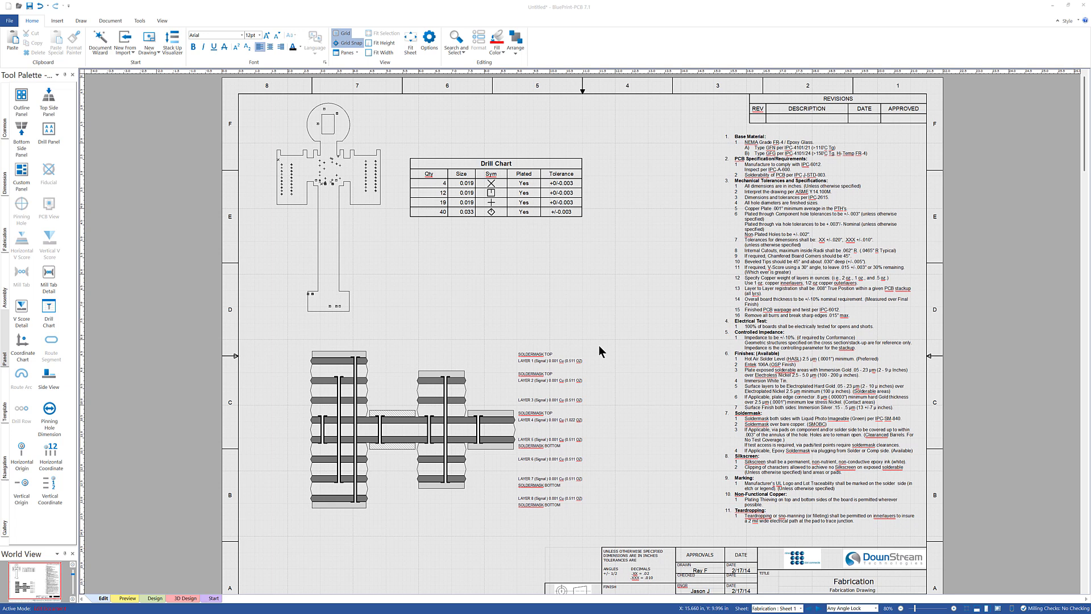
- In the rigid-flex stackup detail's format settings, show the overall thickness dimension for the rigida stackup and preview it
left_click(455, 375)
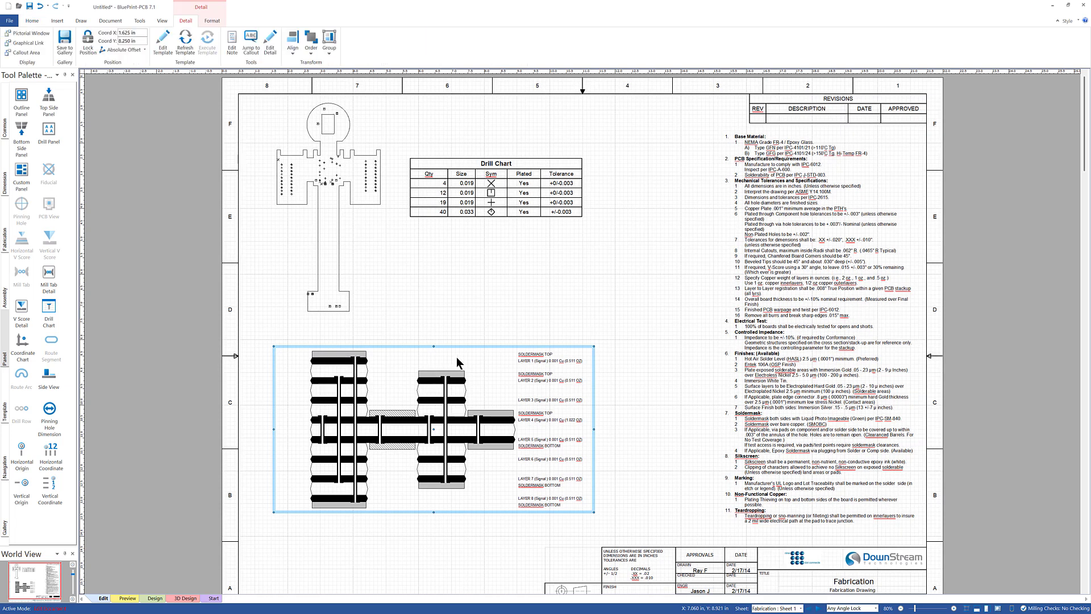
right_click(465, 346)
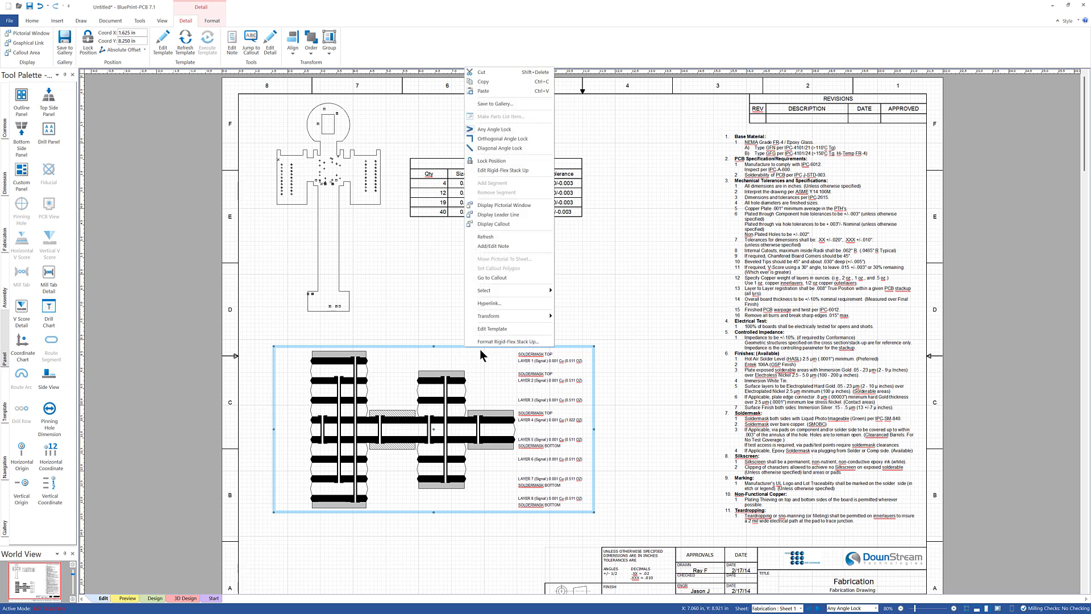
left_click(486, 341)
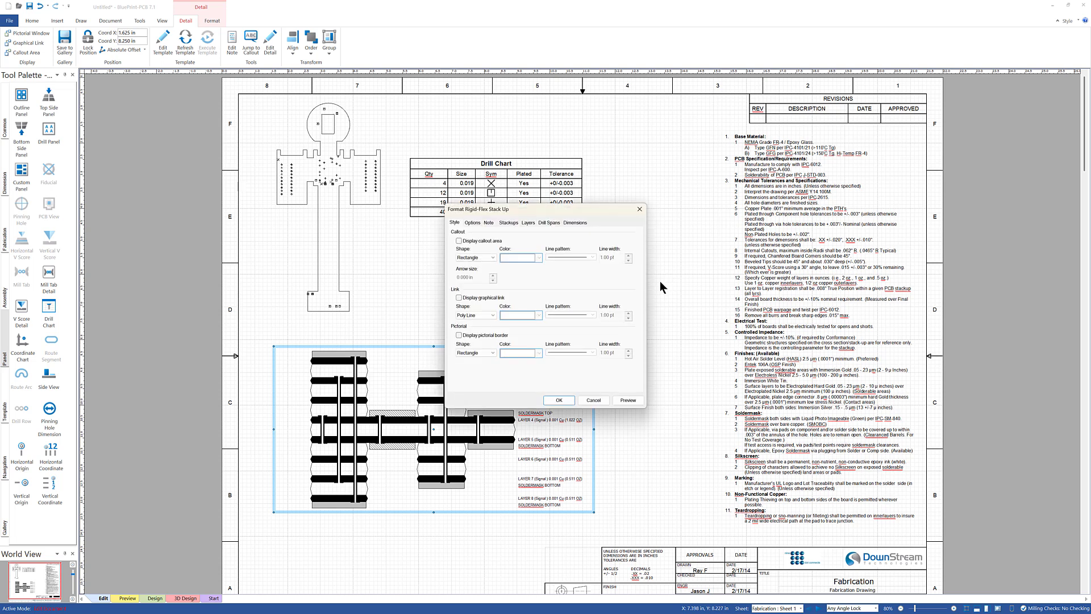
left_click_drag(587, 207, 711, 192)
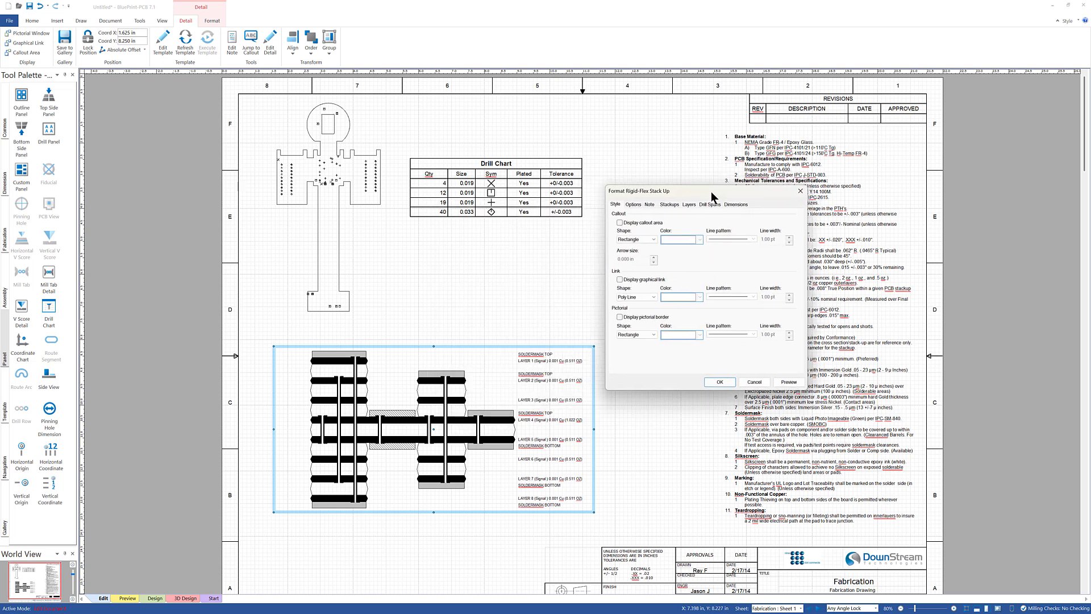
left_click(670, 204)
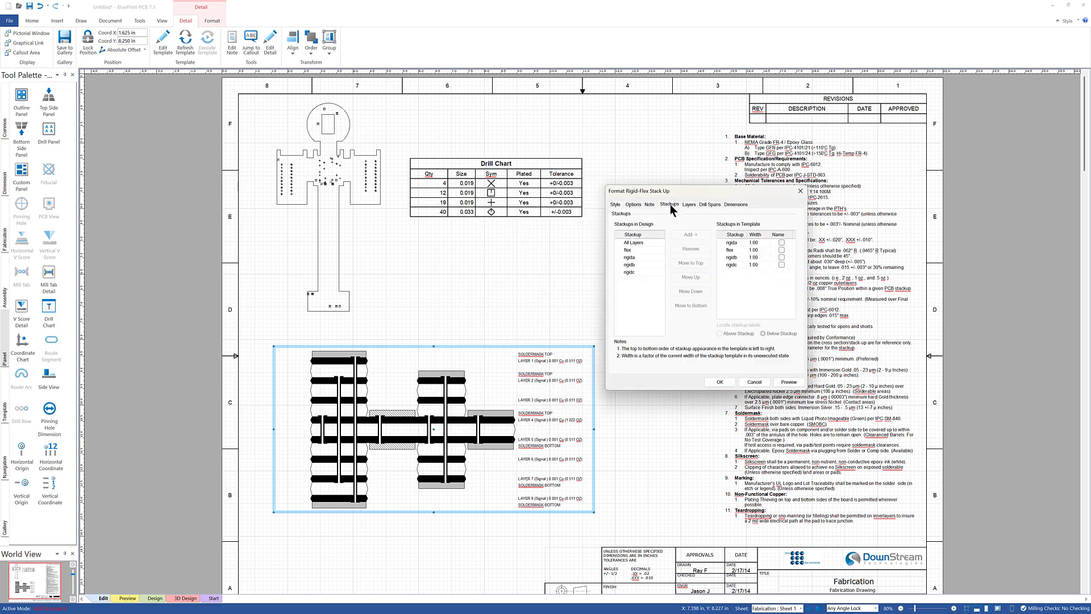
left_click(737, 204)
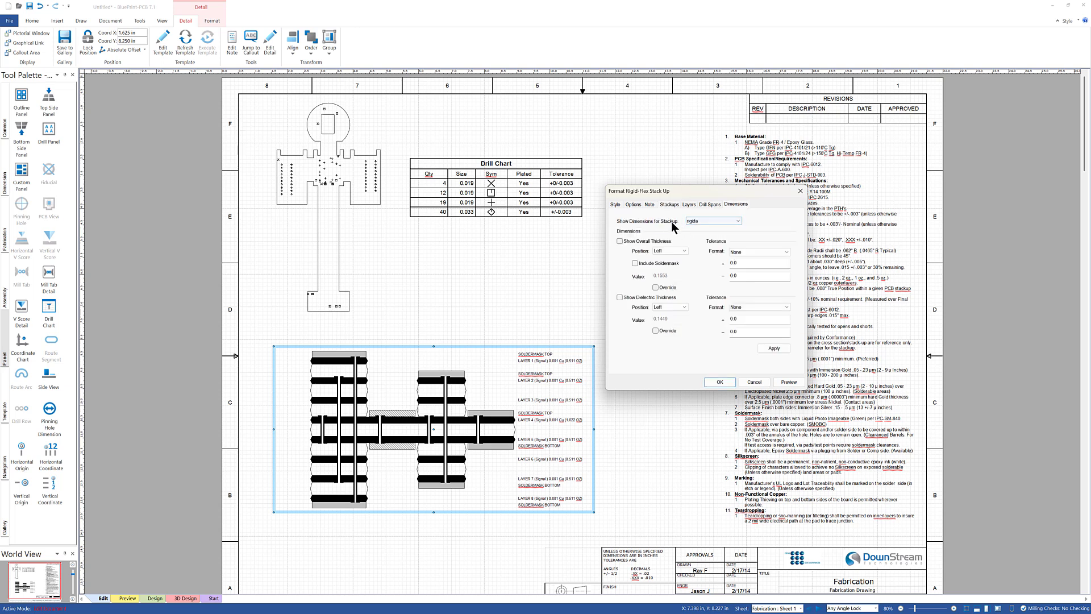
left_click(721, 221)
left_click(754, 218)
left_click(619, 241)
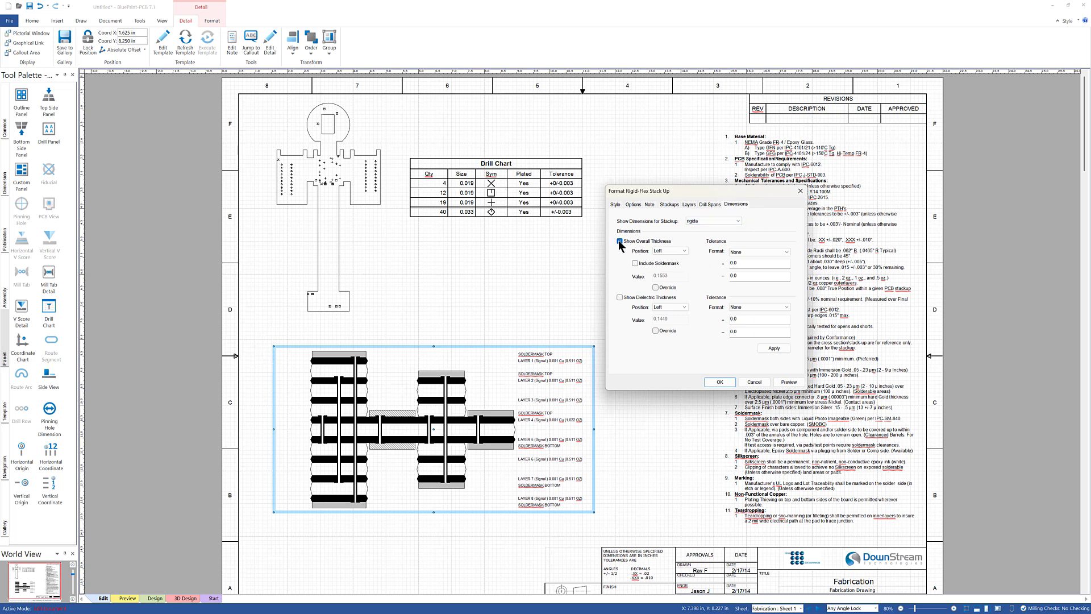
left_click(793, 383)
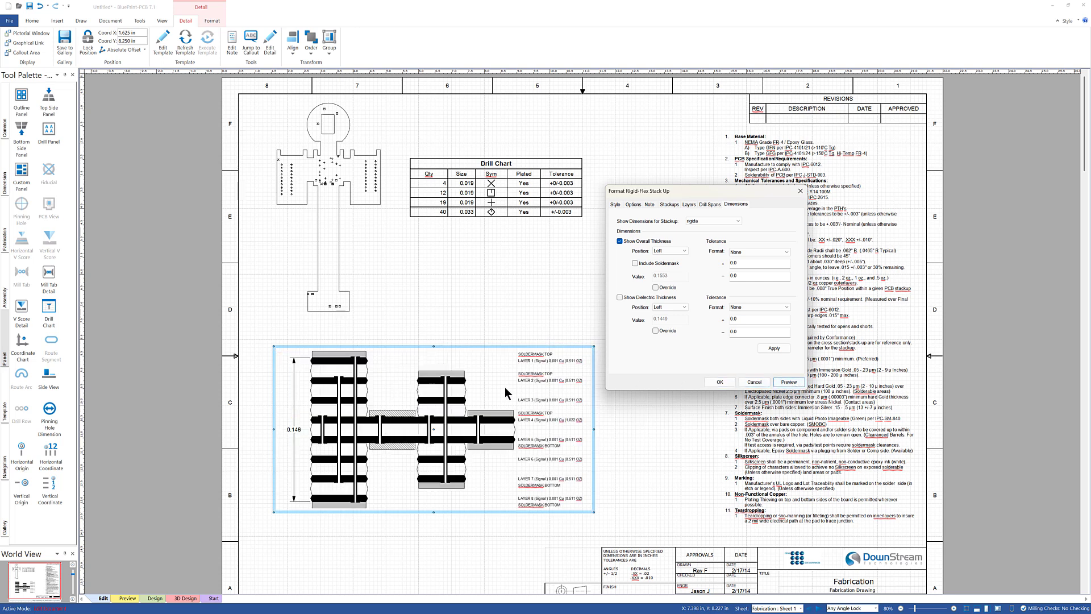
- Show the overall thickness dimension for the flex stackup and preview the detail
left_click(736, 222)
left_click(727, 234)
left_click(624, 241)
left_click(789, 382)
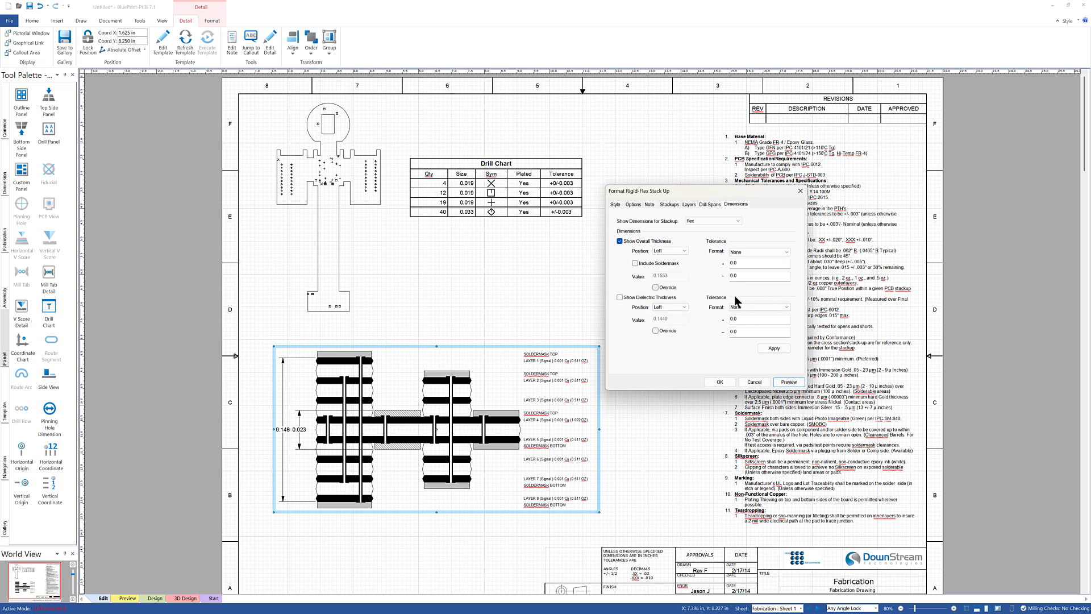
- Show the overall thickness dimension for the rigidb stackup with its position set to Right, and preview the detail
left_click(736, 220)
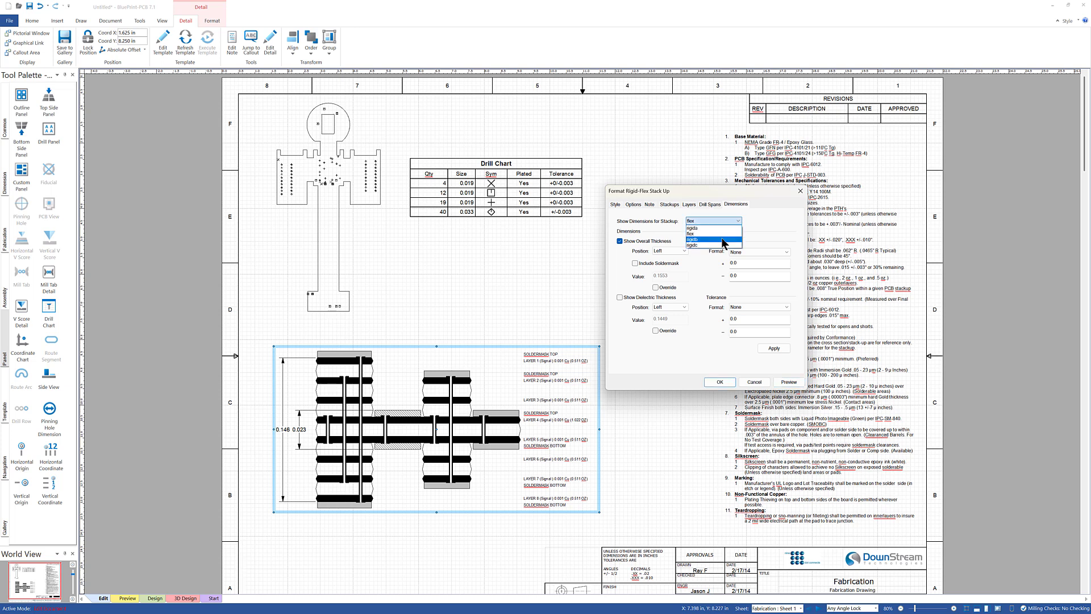
left_click(724, 240)
left_click(683, 251)
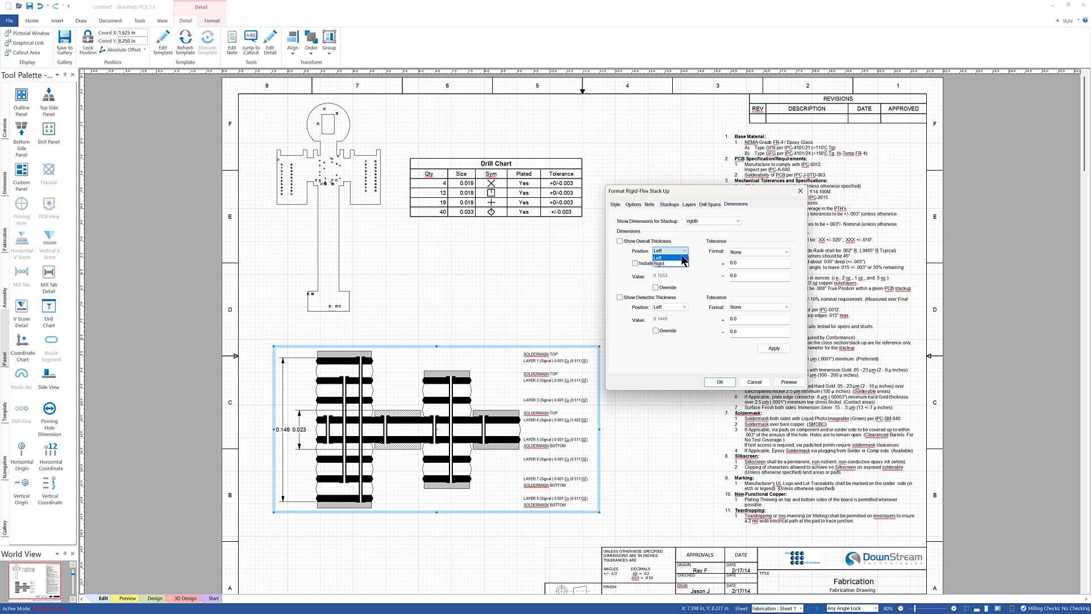
left_click(684, 251)
left_click(781, 382)
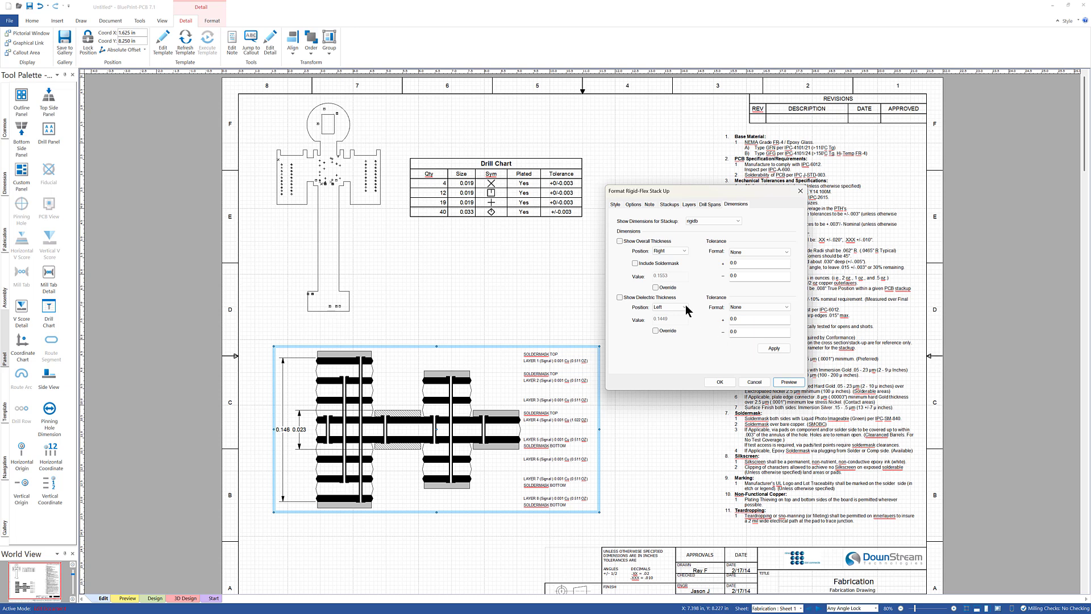
left_click(621, 241)
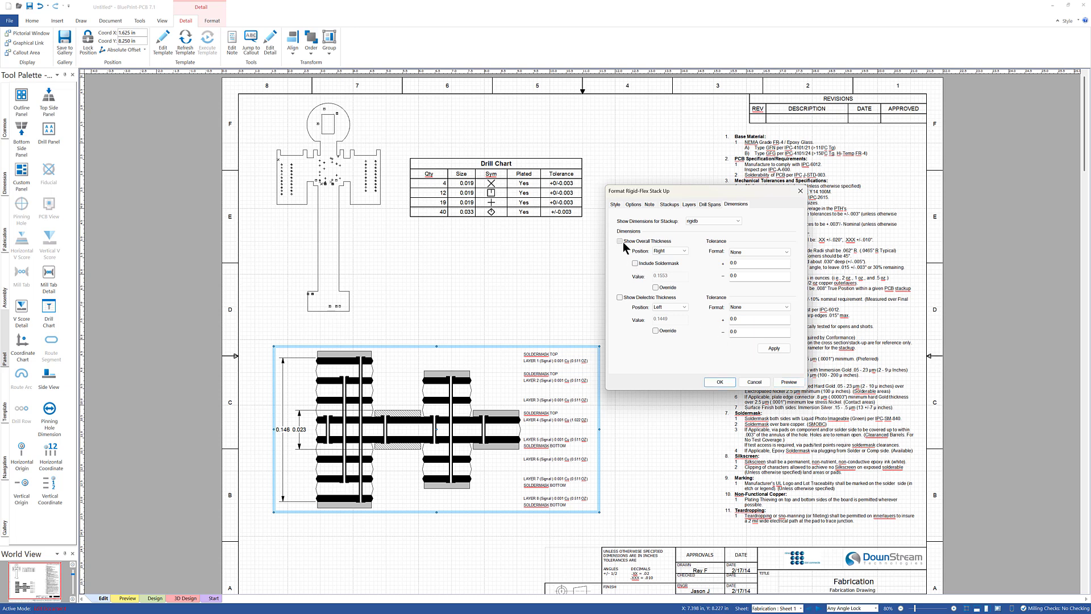
left_click(788, 381)
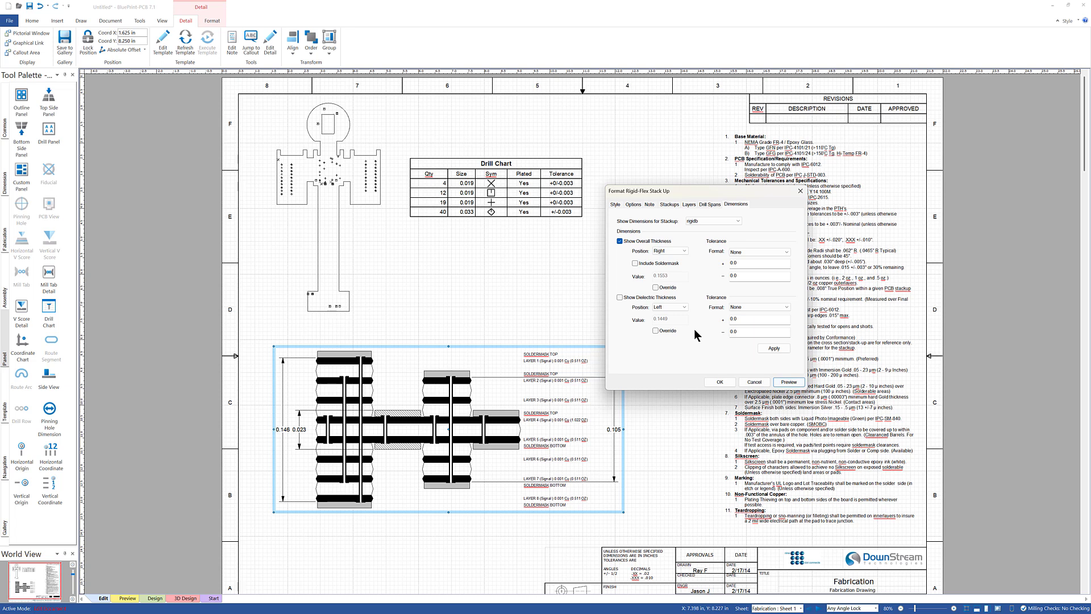
- Show the overall thickness dimension for the rigidc stackup with its position set to Right, and preview the detail
left_click(738, 221)
left_click(727, 244)
left_click(685, 251)
left_click(789, 382)
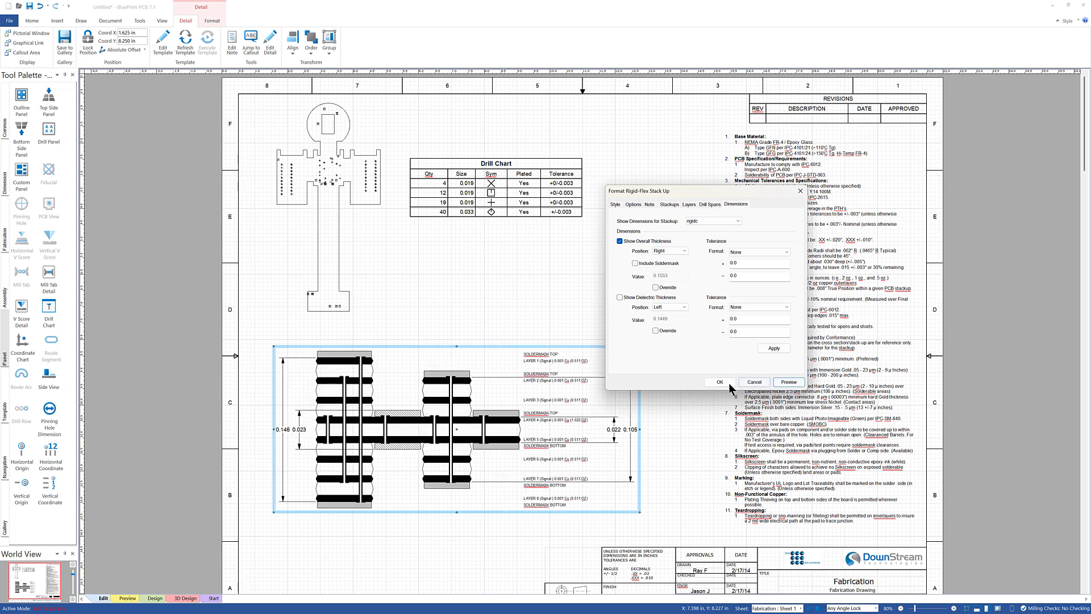
- Display the names of the rigida, flex, rigidb and rigidc stackups below the detail, preview them and apply the formatting
left_click_drag(694, 190, 743, 133)
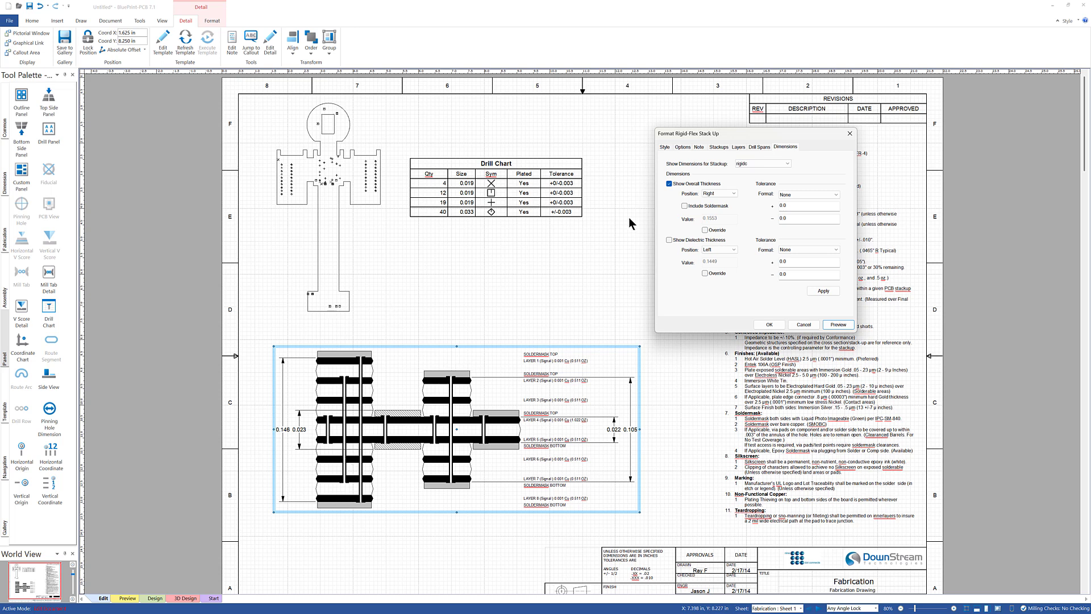
left_click(720, 147)
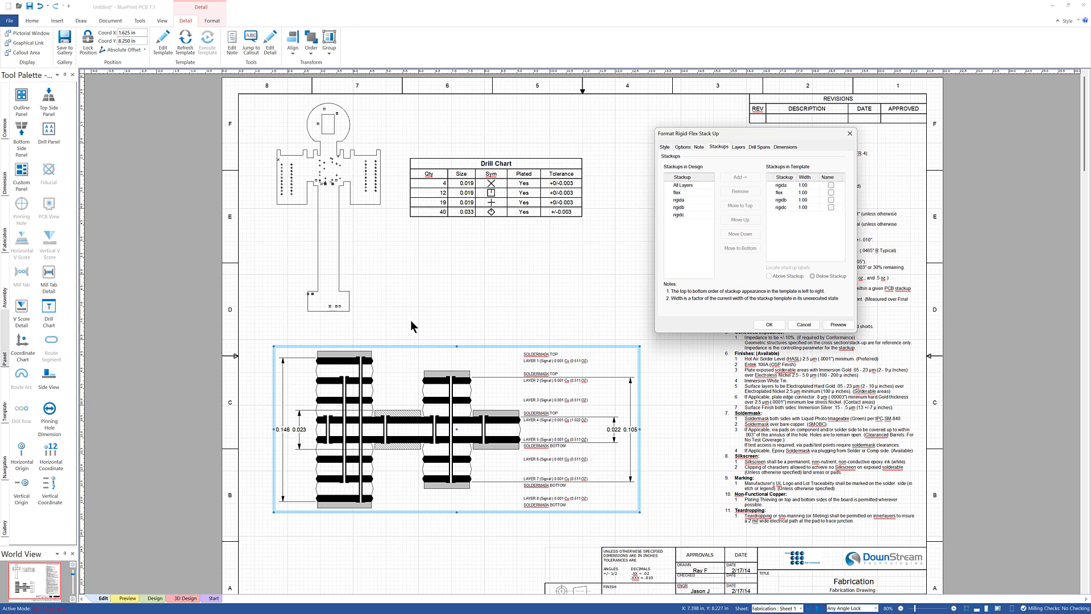
left_click(831, 185)
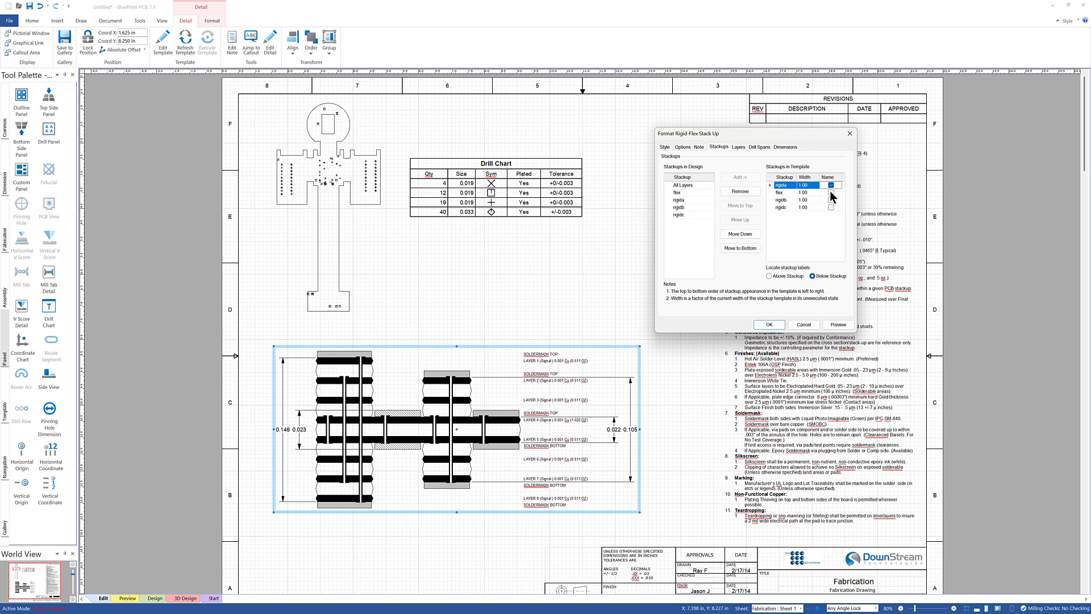
left_click(831, 193)
left_click(830, 200)
left_click(831, 207)
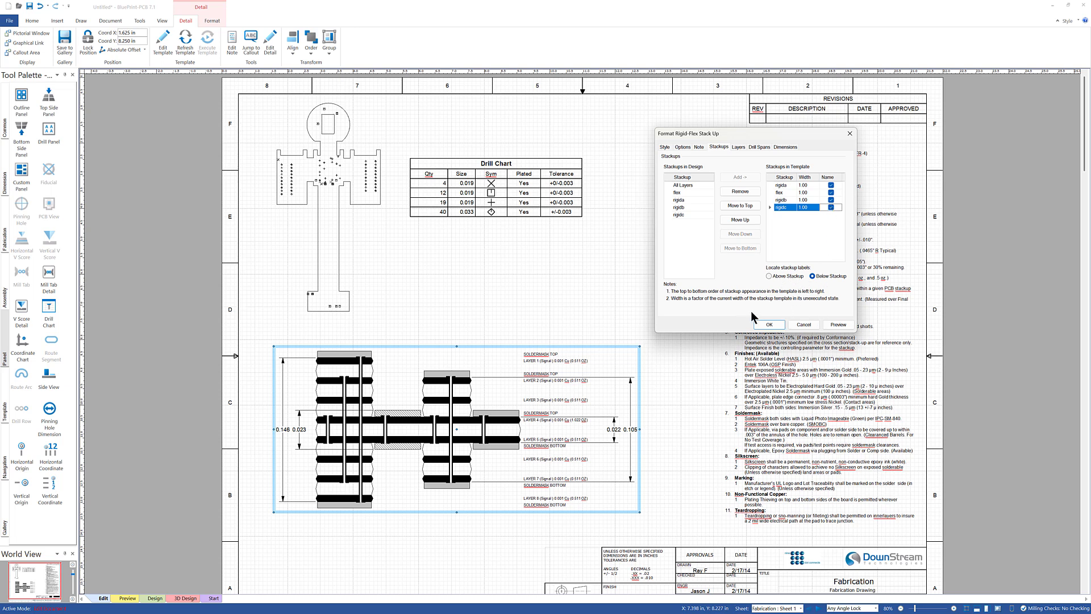
left_click(838, 324)
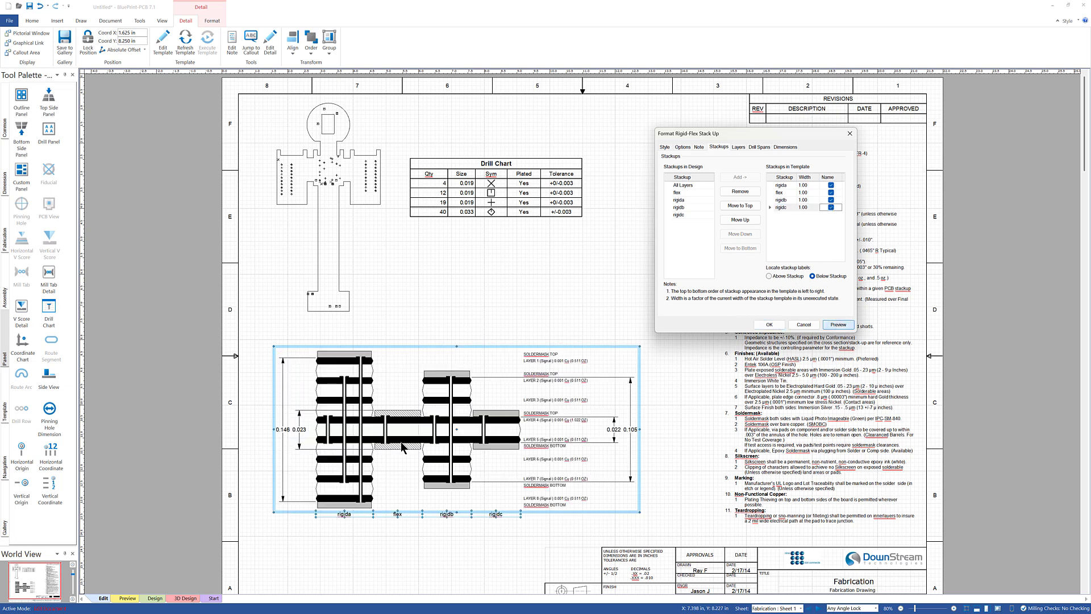
left_click(769, 326)
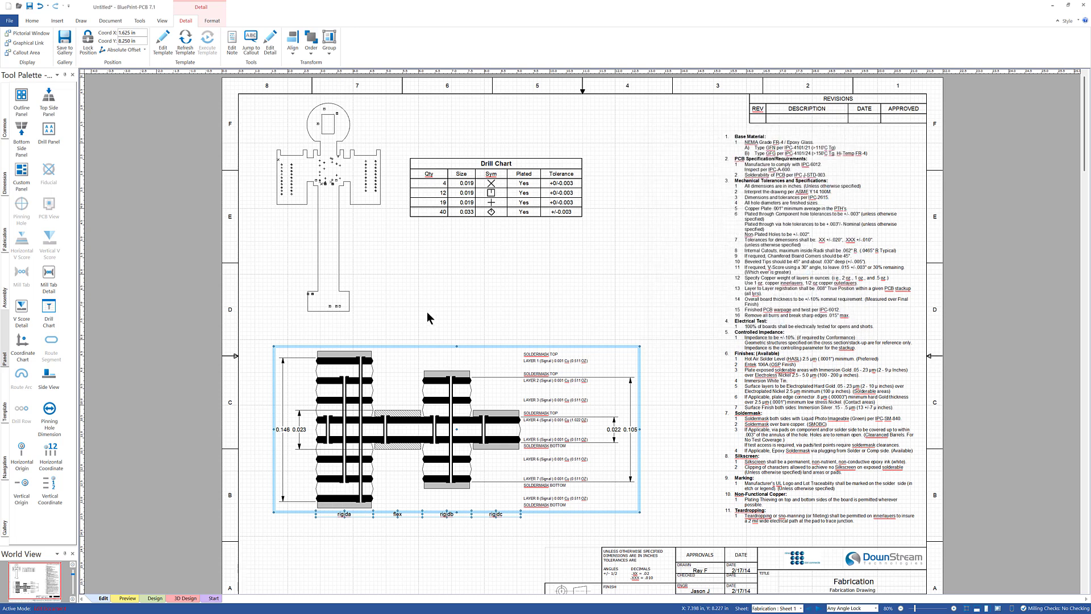
left_click(449, 297)
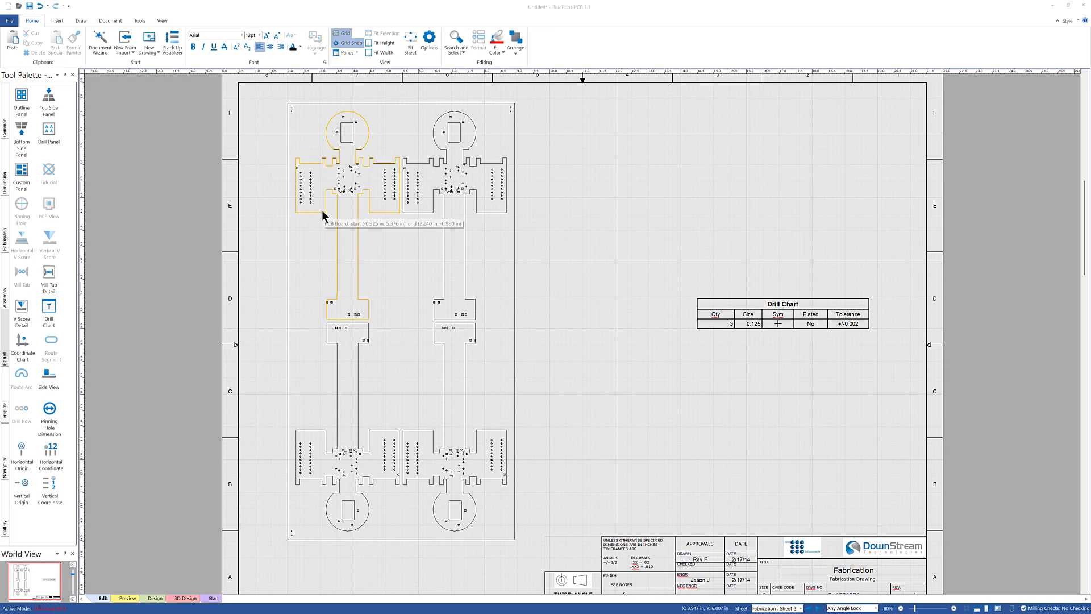
- Examine the Square Mill Tab definition and its square-end option in the Milling Manager, leaving the settings unchanged
left_click(140, 20)
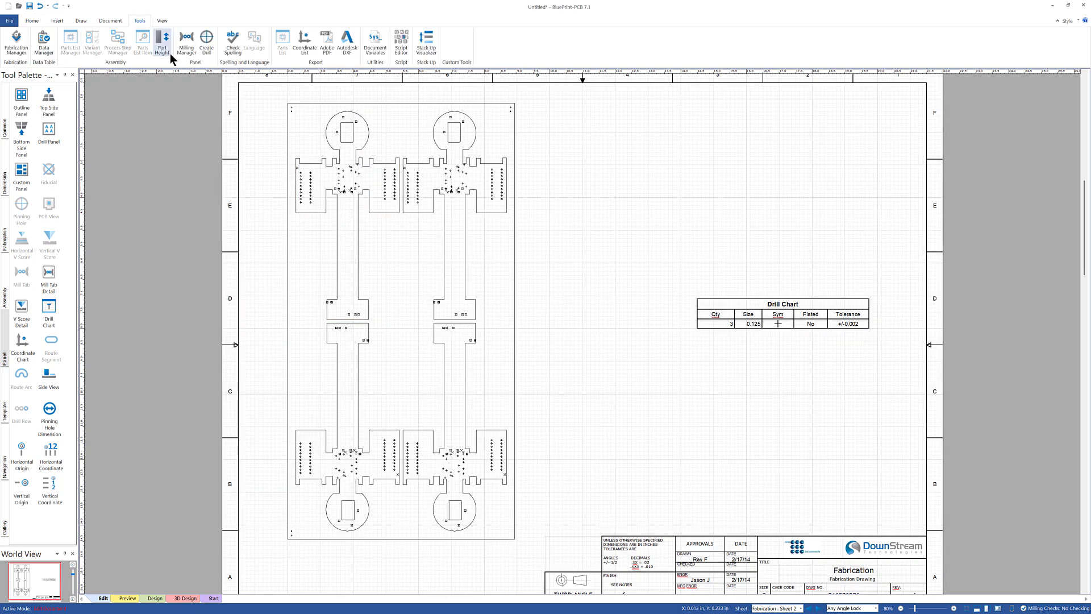
left_click(187, 46)
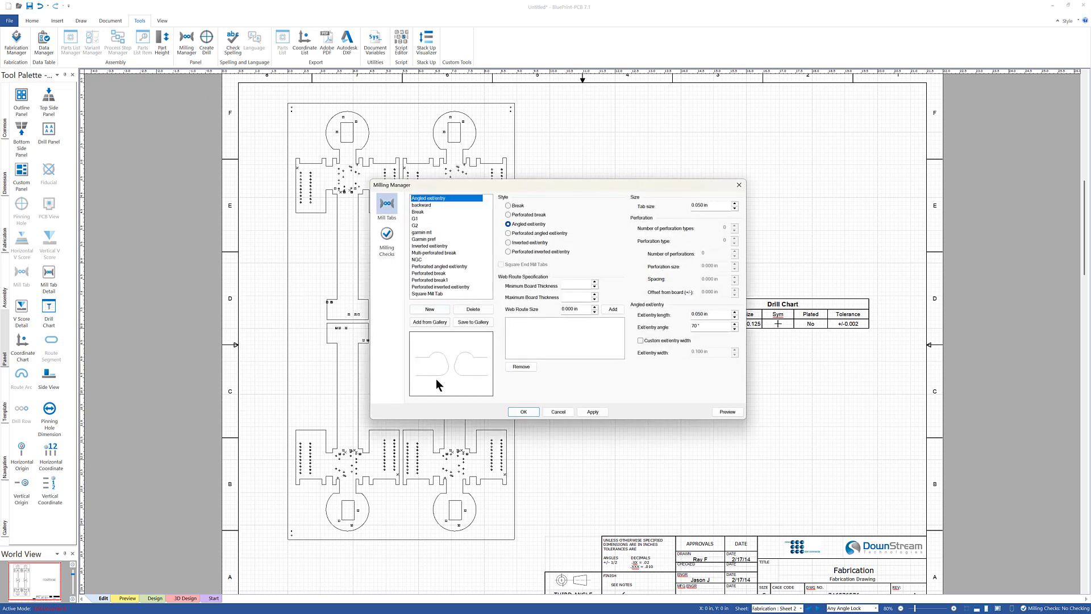
left_click(428, 295)
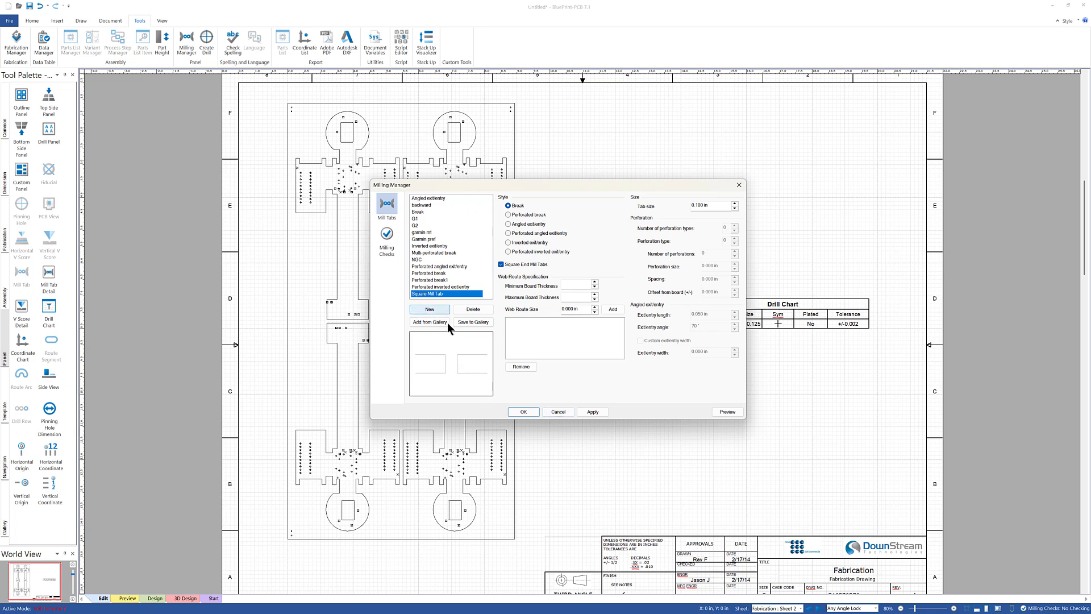
left_click(558, 411)
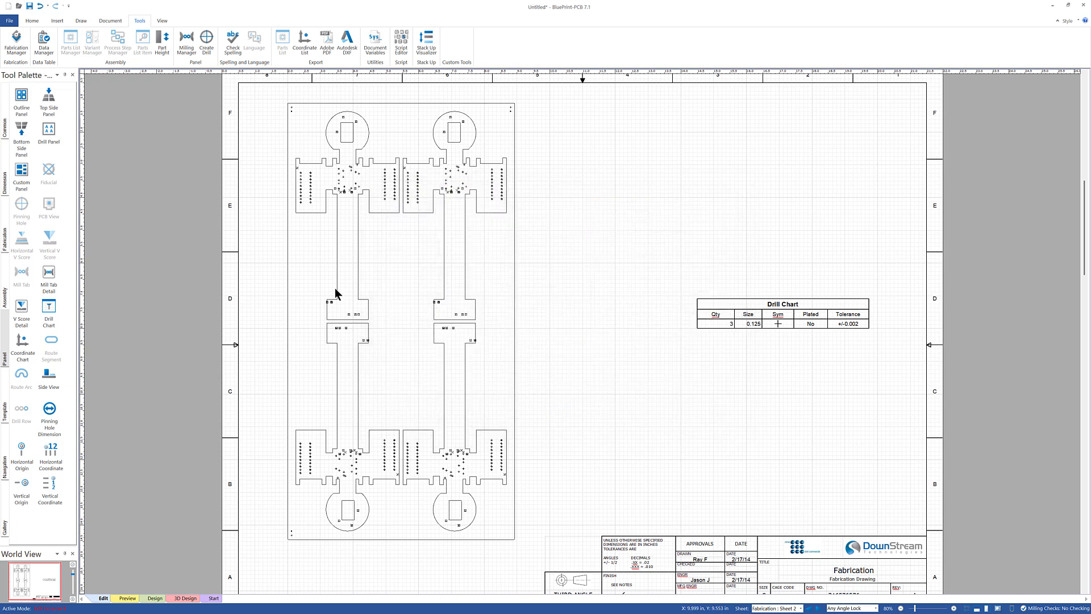
- Put the panel into edit mode and add a web route around its upper-left board
left_click(287, 219)
right_click(287, 219)
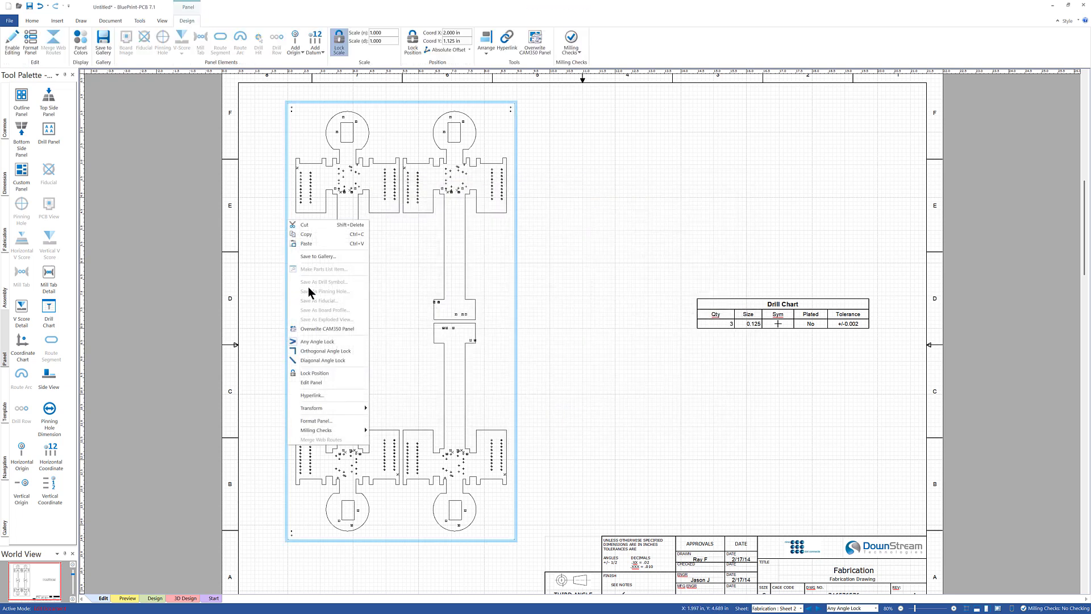
left_click(319, 383)
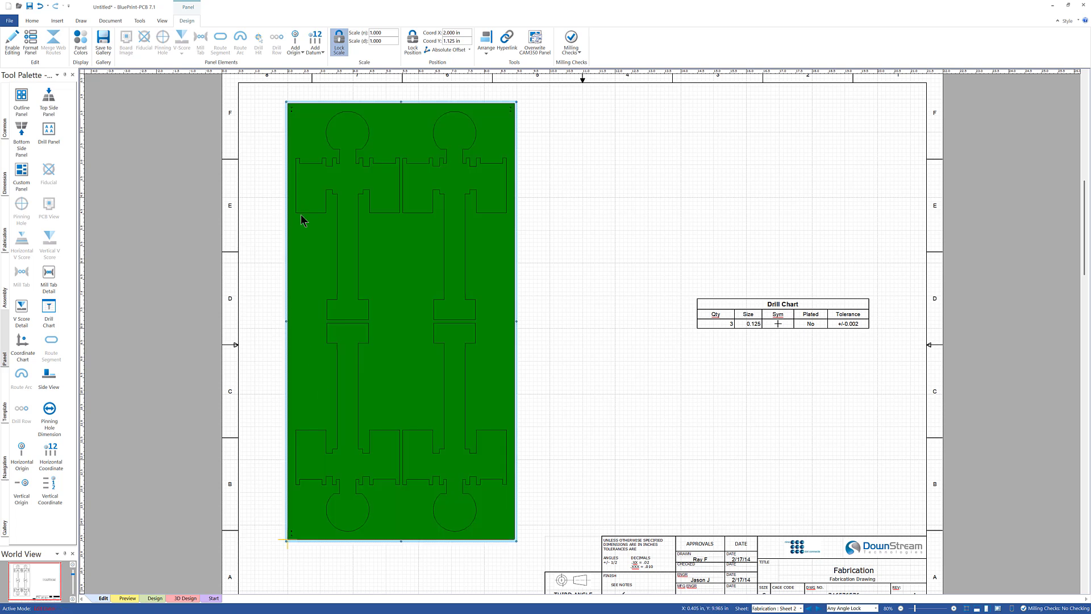
right_click(301, 212)
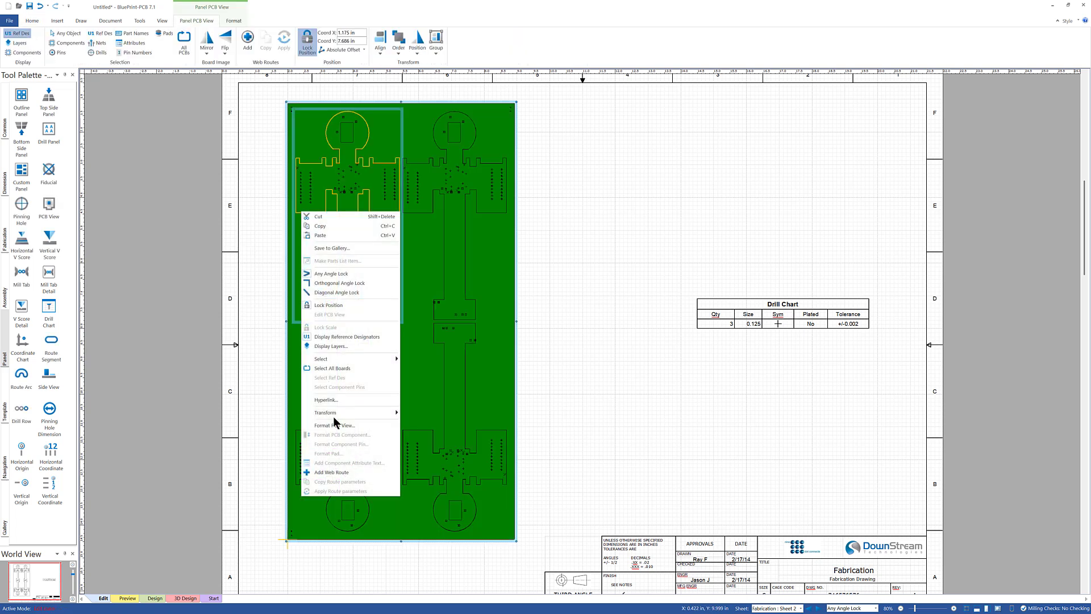
left_click(336, 472)
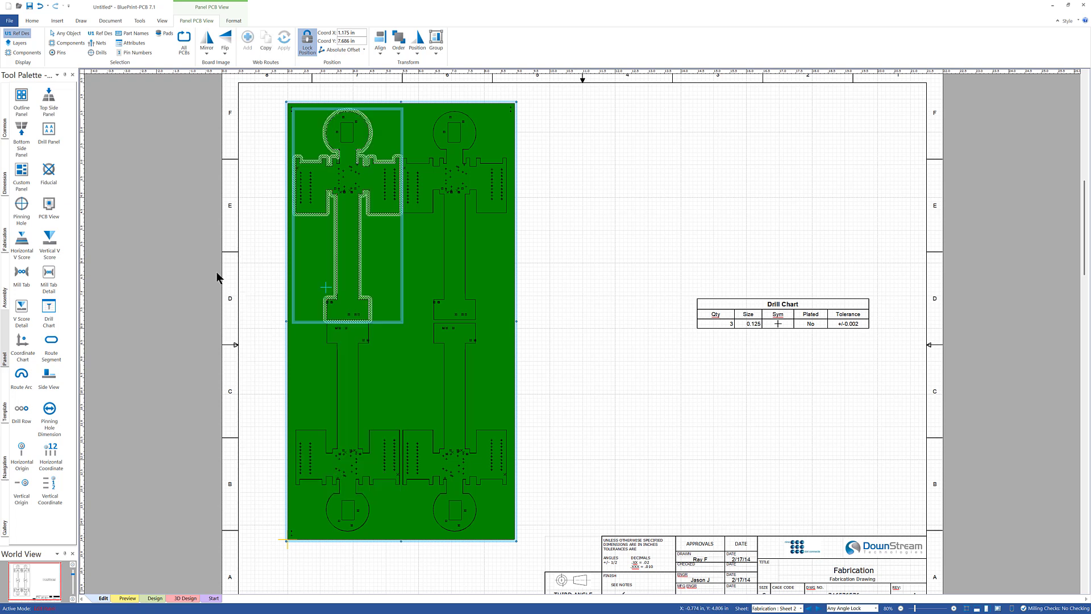
- Choose the Square Mill Tab template for new mill tabs and delete the tab placed outside the panel
left_click(22, 273)
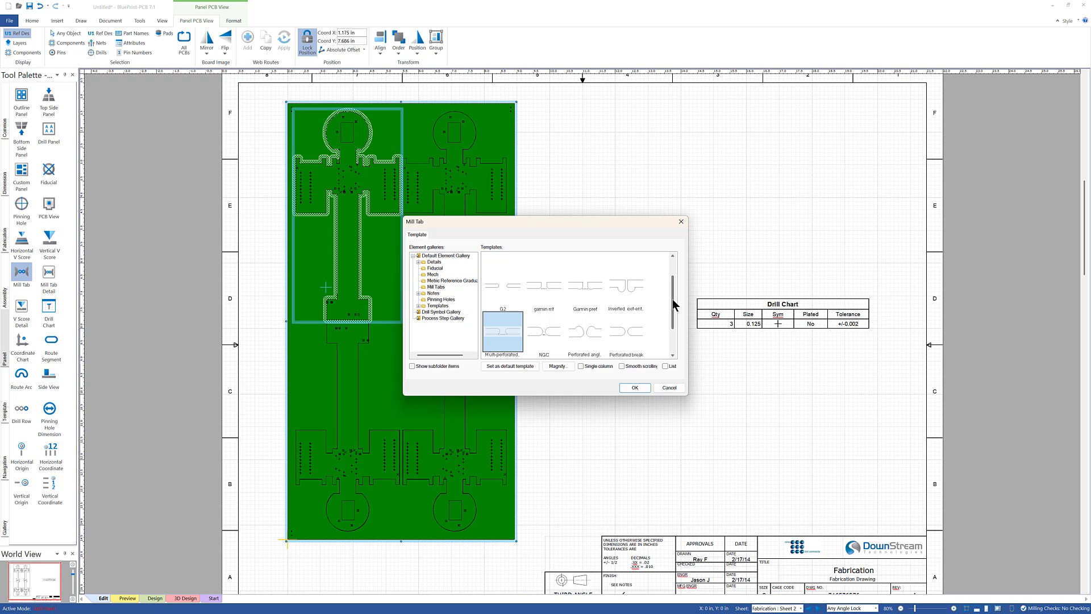
scroll(673, 299, "down", 1)
left_click(592, 330)
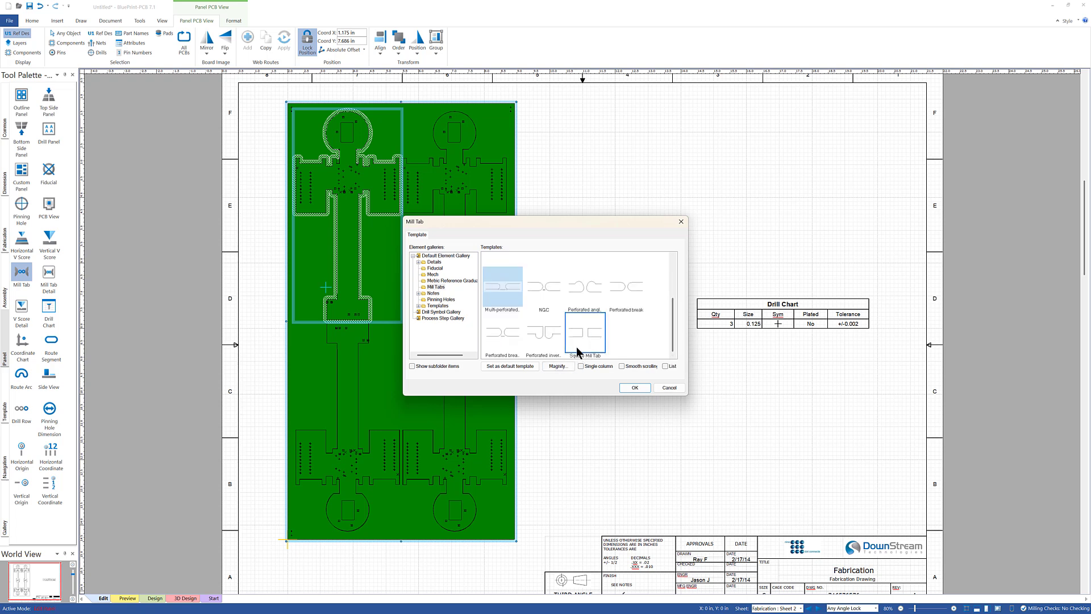
left_click(630, 387)
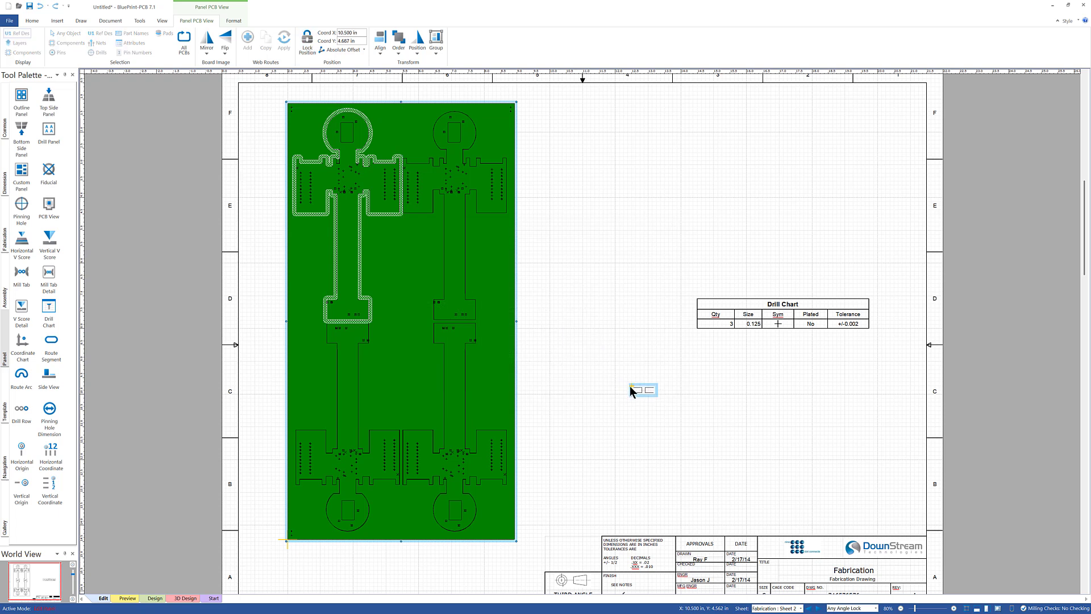
key("Delete")
- Place square mill tabs on the right edge and the bottom edge of the upper-left board's web route
left_click_drag(22, 275, 378, 185)
left_click_drag(402, 186, 401, 186)
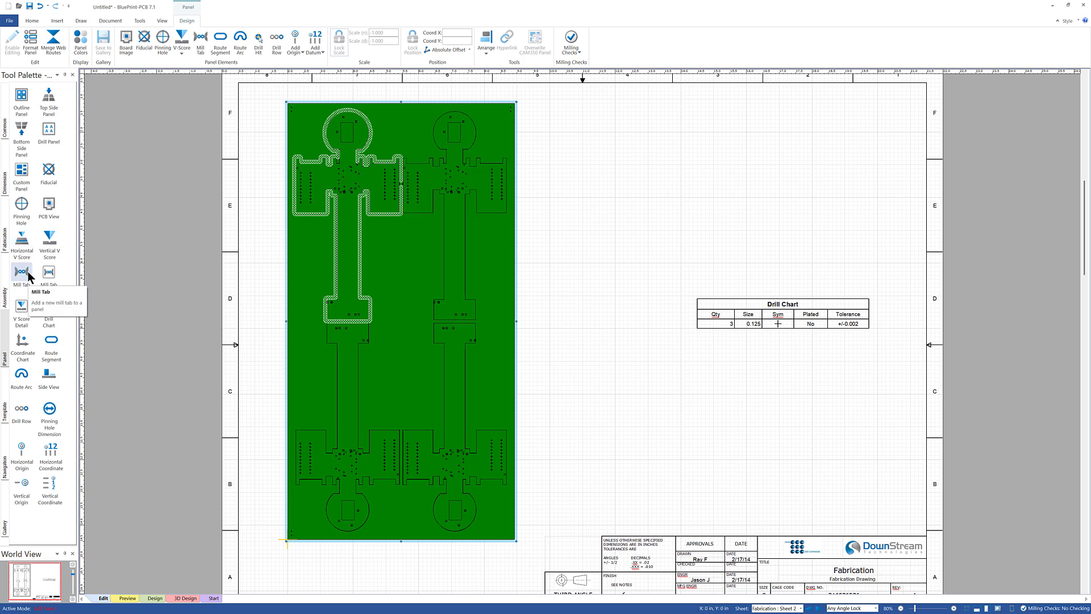
left_click_drag(21, 275, 349, 325)
middle_click_drag(348, 319, 321, 293)
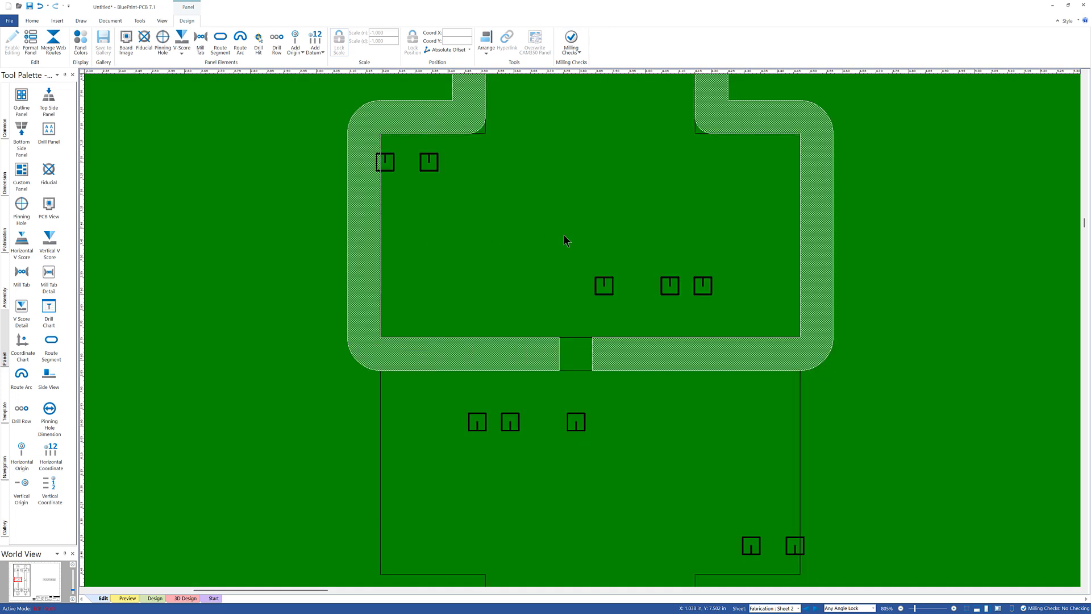
- Insert a mill tab detail of the Square Mill Tab above the drill chart and accept the automatic template updates
middle_click_drag(564, 234, 594, 252)
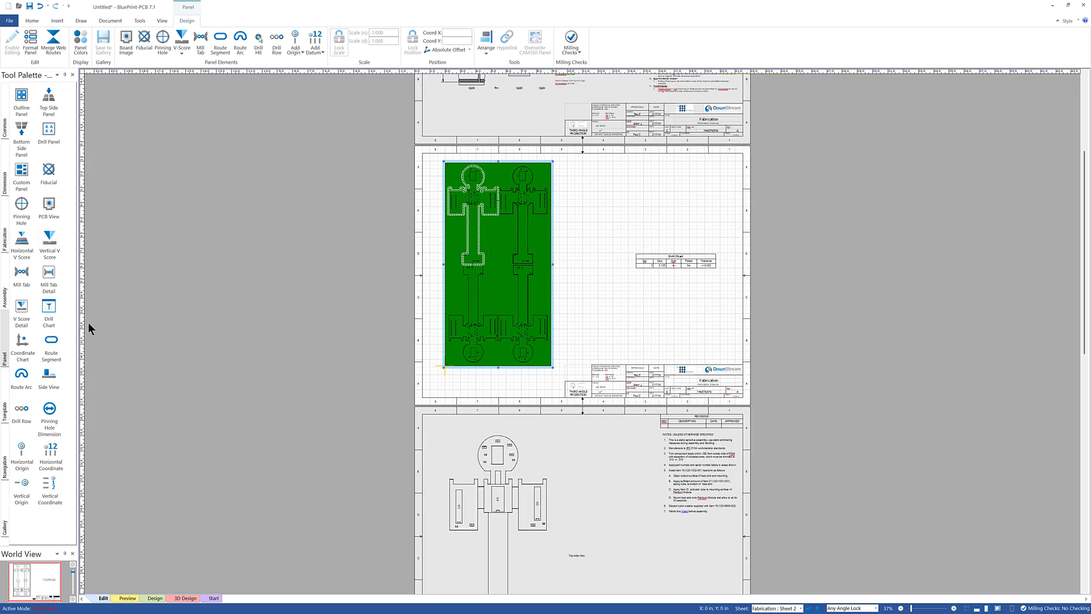
left_click_drag(49, 272, 646, 203)
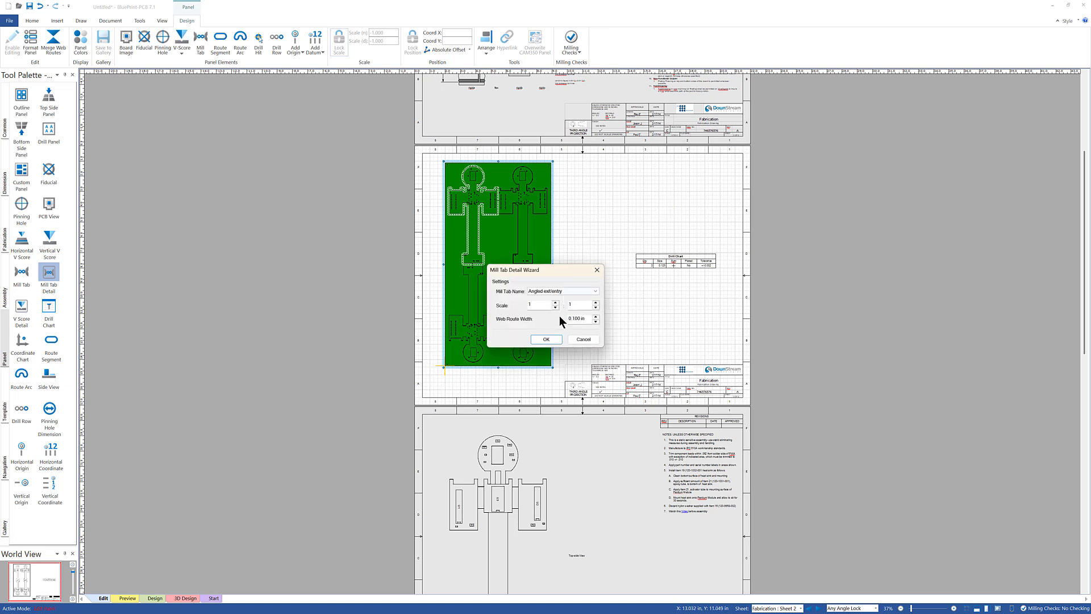
left_click(595, 291)
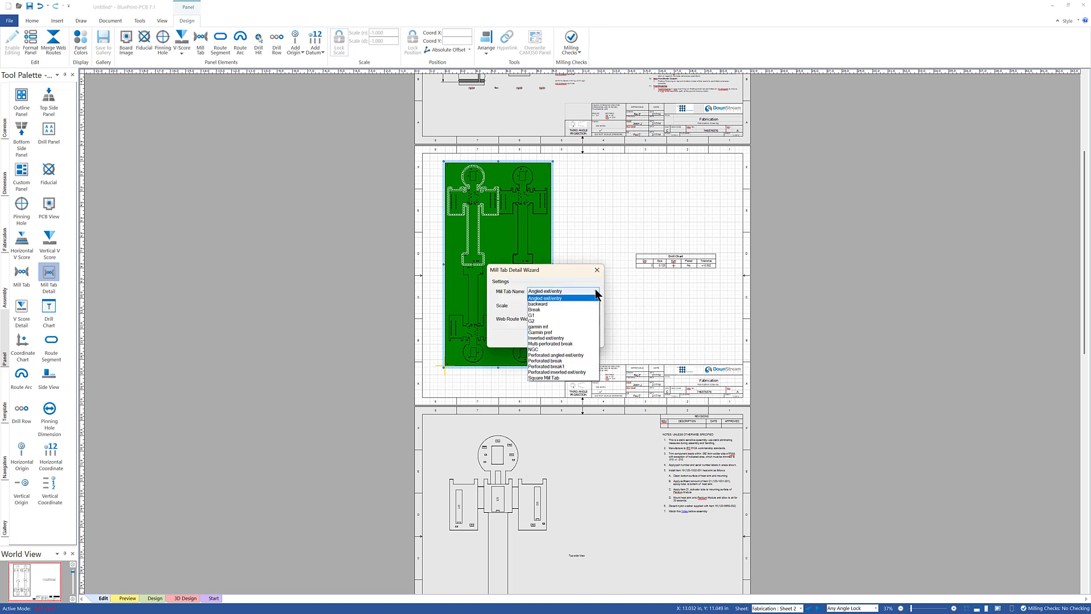
left_click(558, 378)
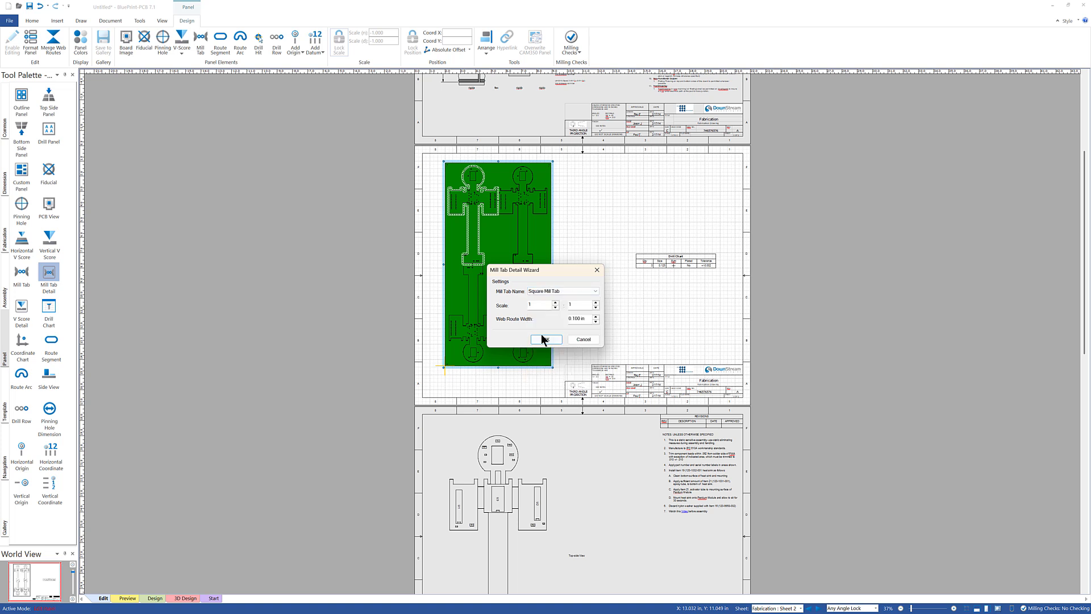
left_click(545, 339)
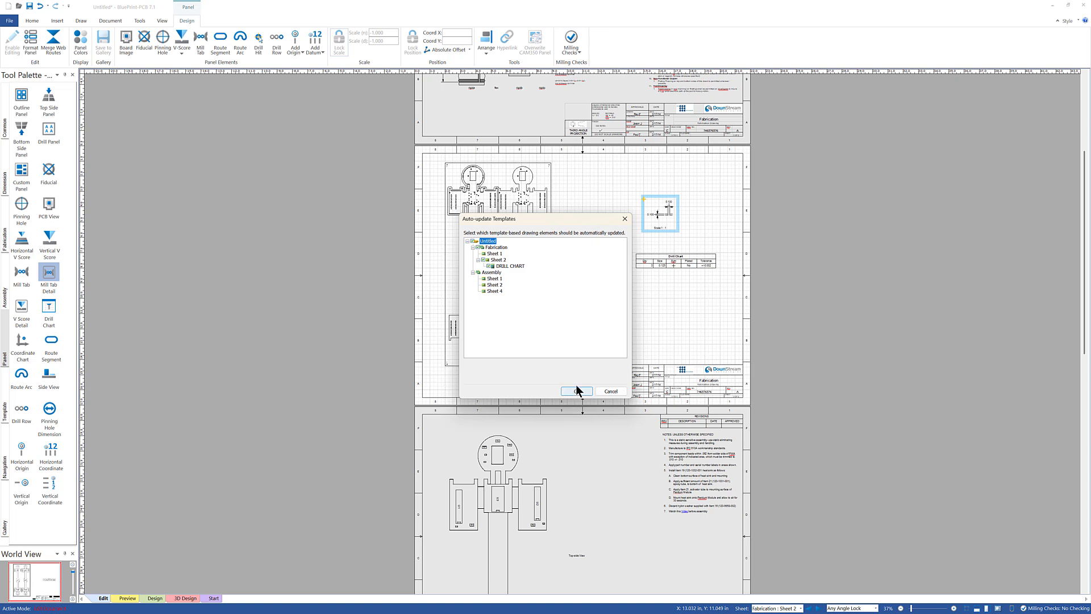
left_click(584, 390)
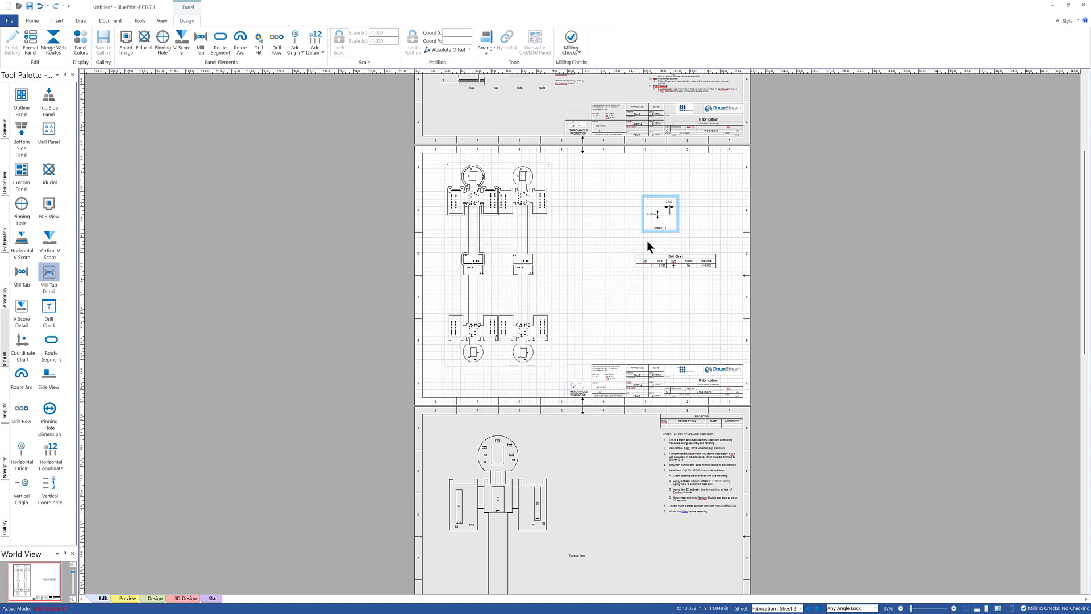
middle_click_drag(666, 183, 666, 181)
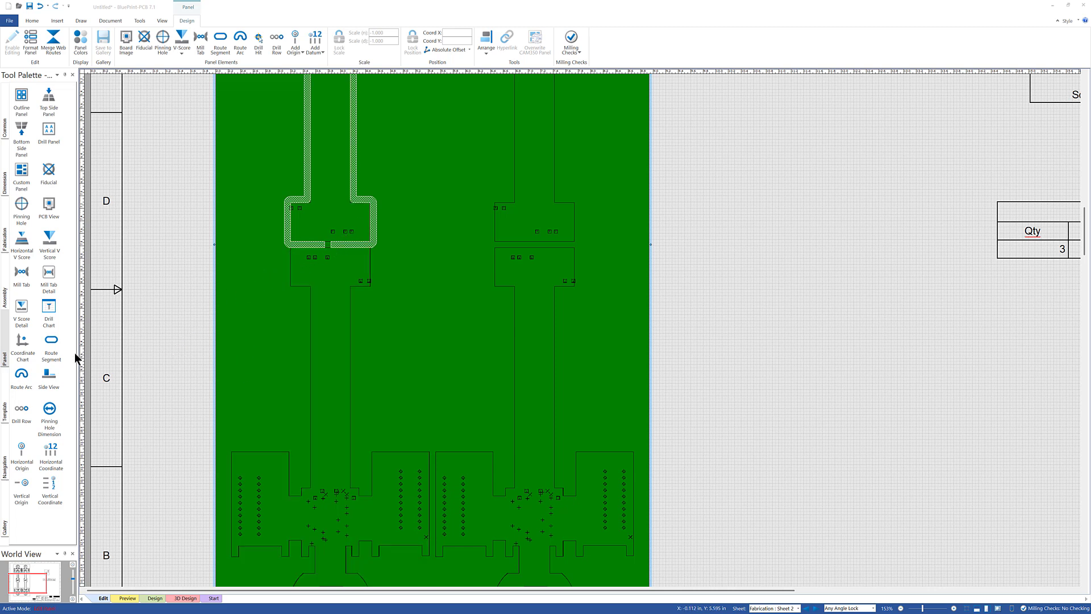
- Draw a diagonal route segment spanning about 0.5 in horizontally and vertically near the panel's left edge, and give it square ends
left_click(50, 340)
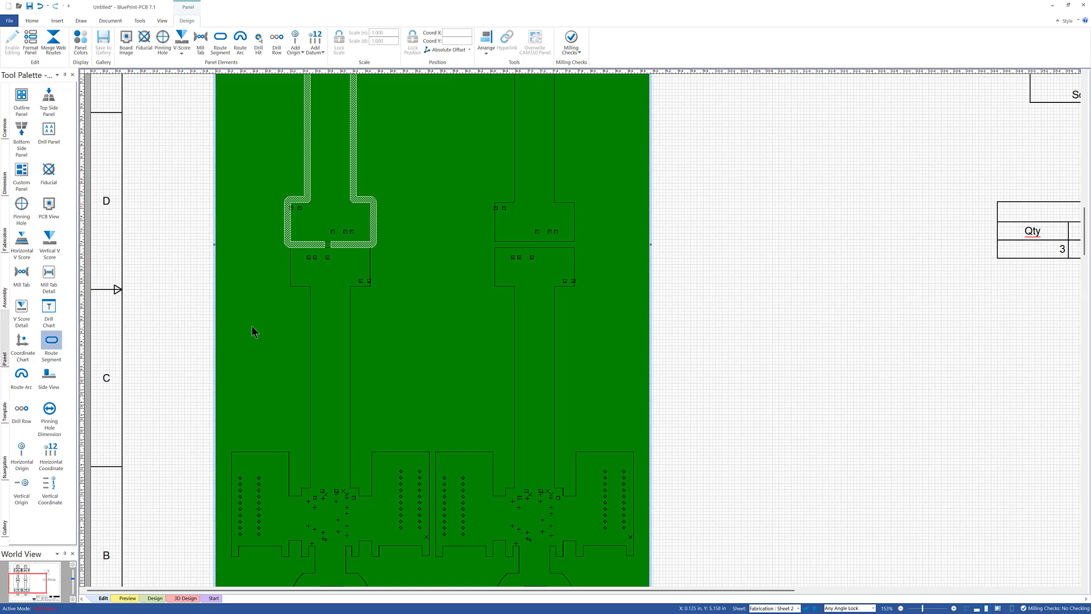
left_click_drag(251, 325, 286, 357)
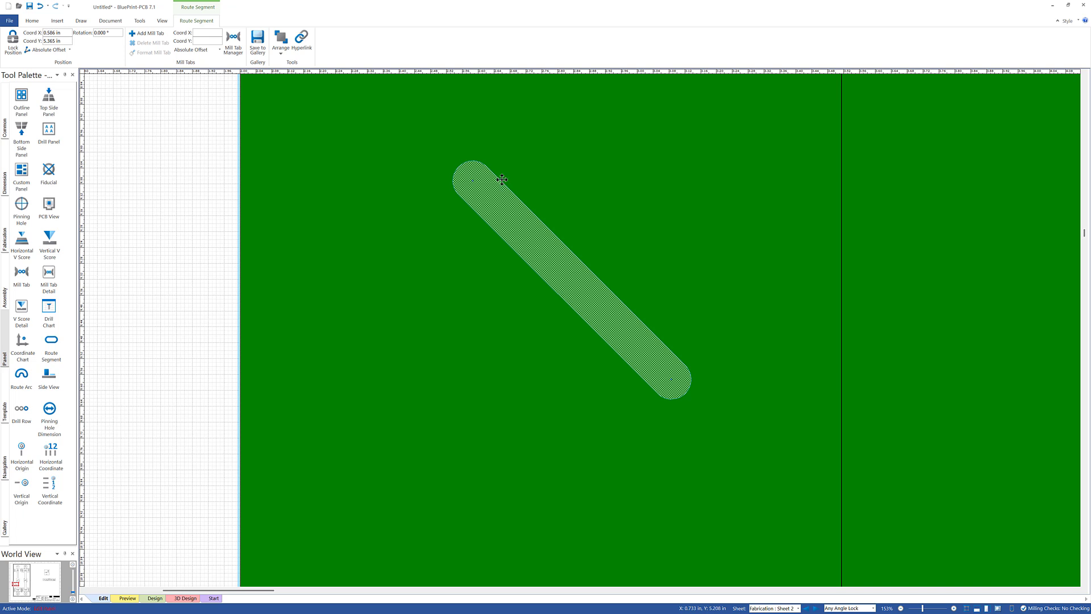
right_click(503, 182)
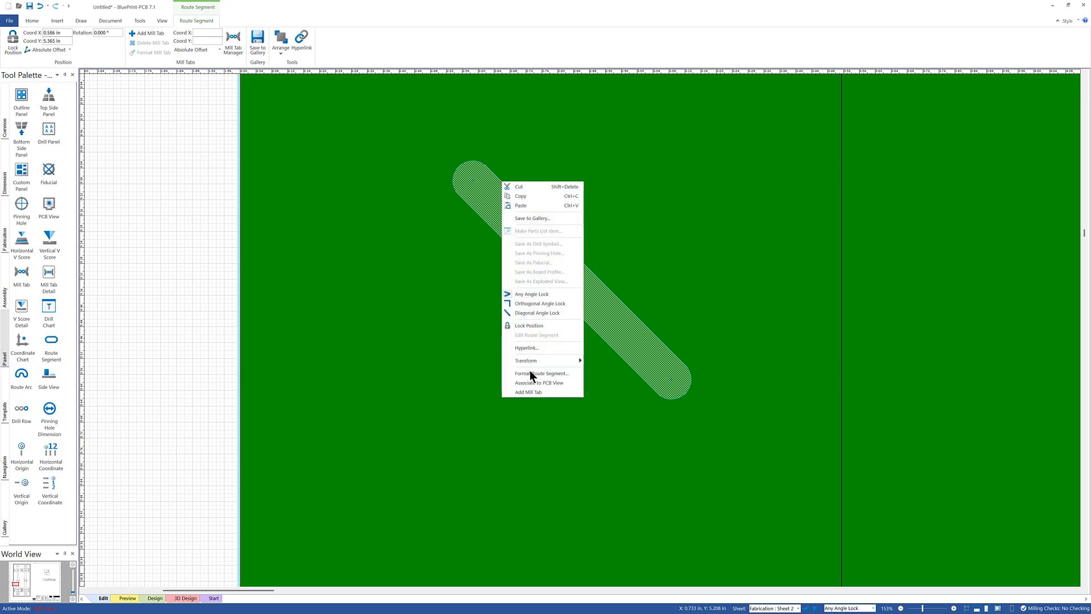
left_click(555, 374)
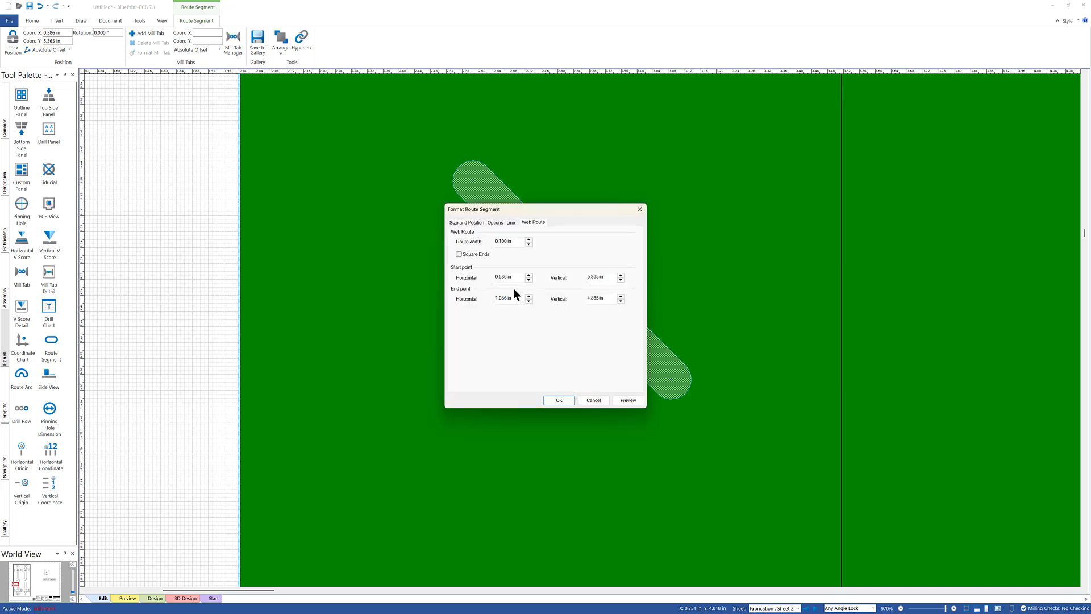
left_click(460, 256)
left_click(559, 400)
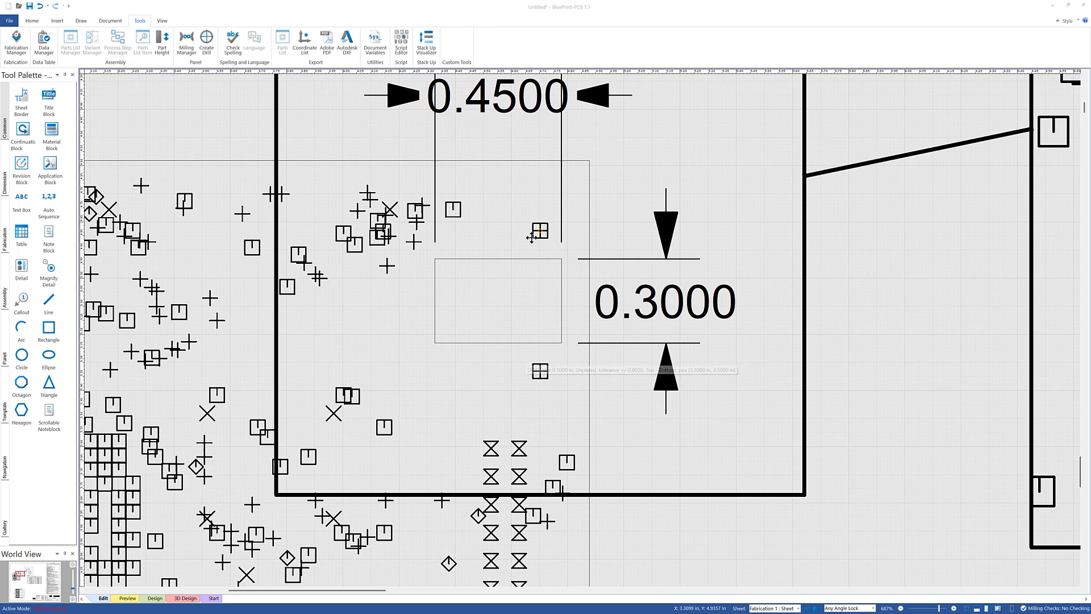
- Turn on the hole outline display for the 0.1000 in unplated through-hole drills in the PCB view
mouse_move(532, 232)
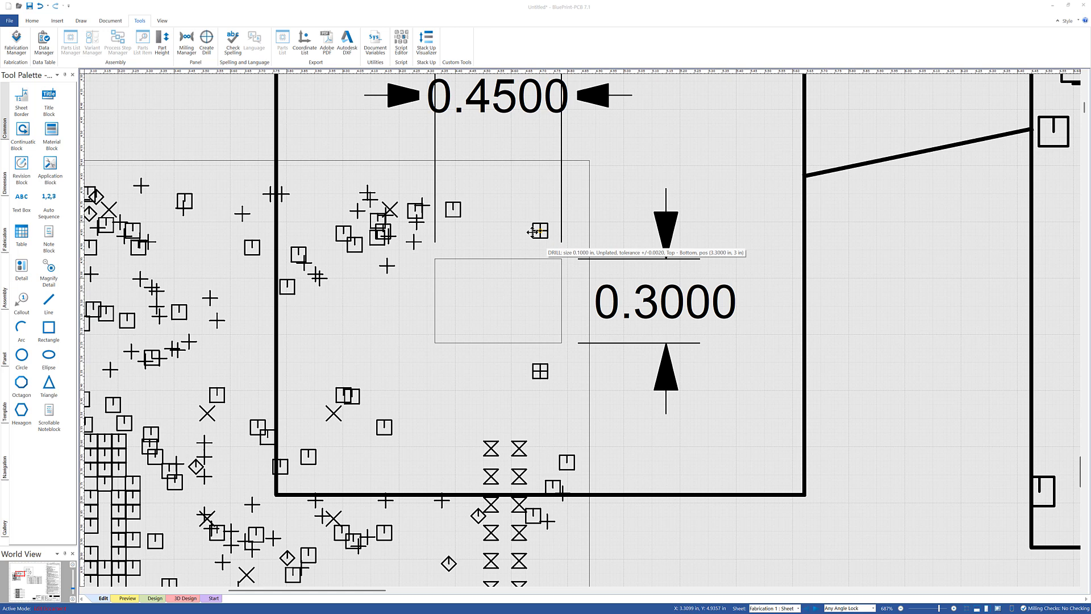
left_click(216, 159)
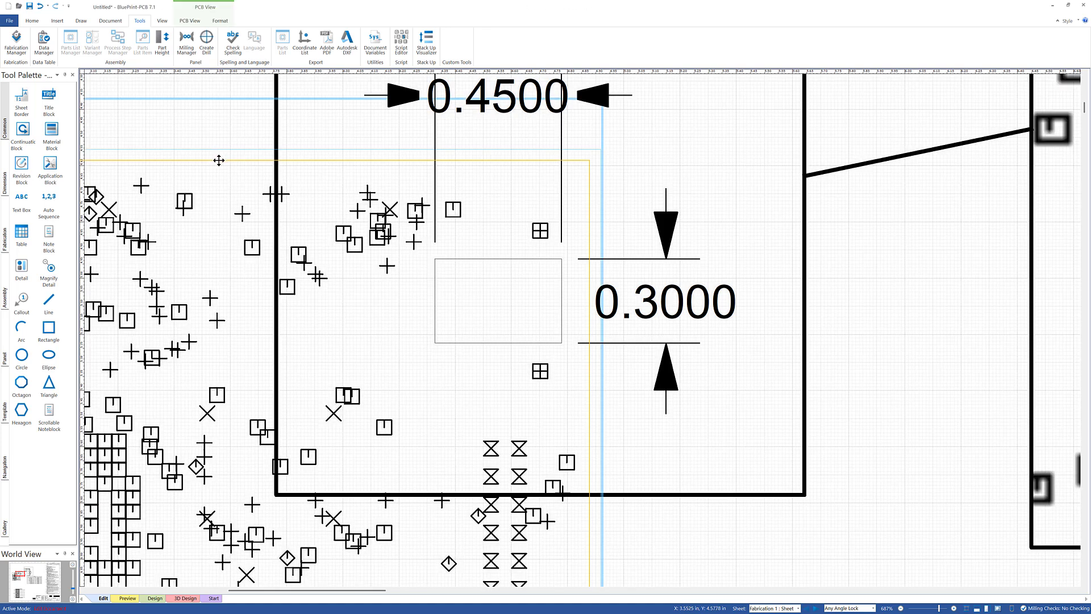
right_click(223, 150)
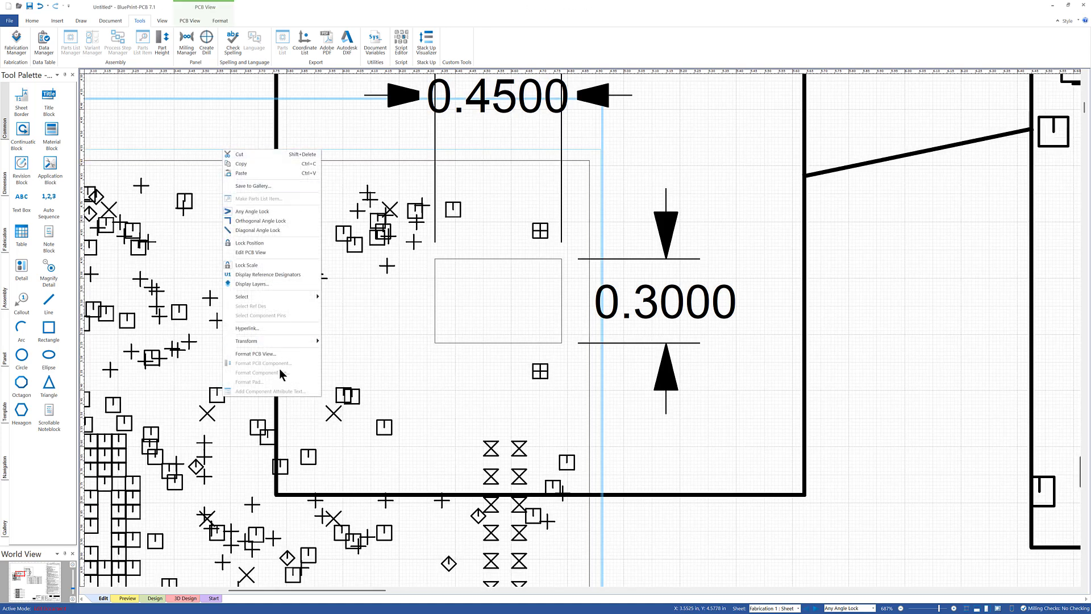
left_click(269, 354)
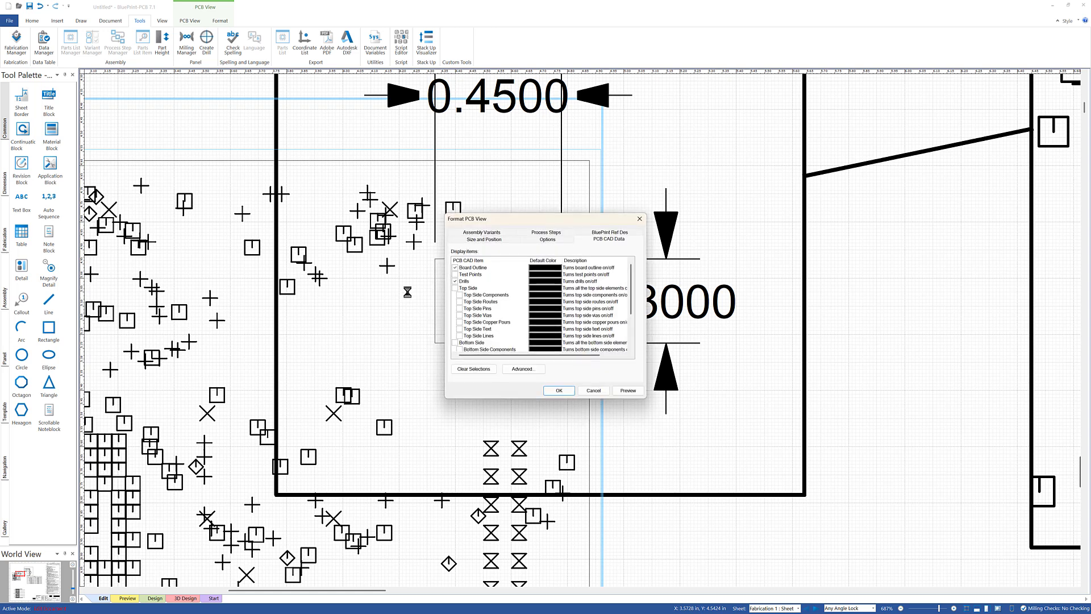
left_click(523, 370)
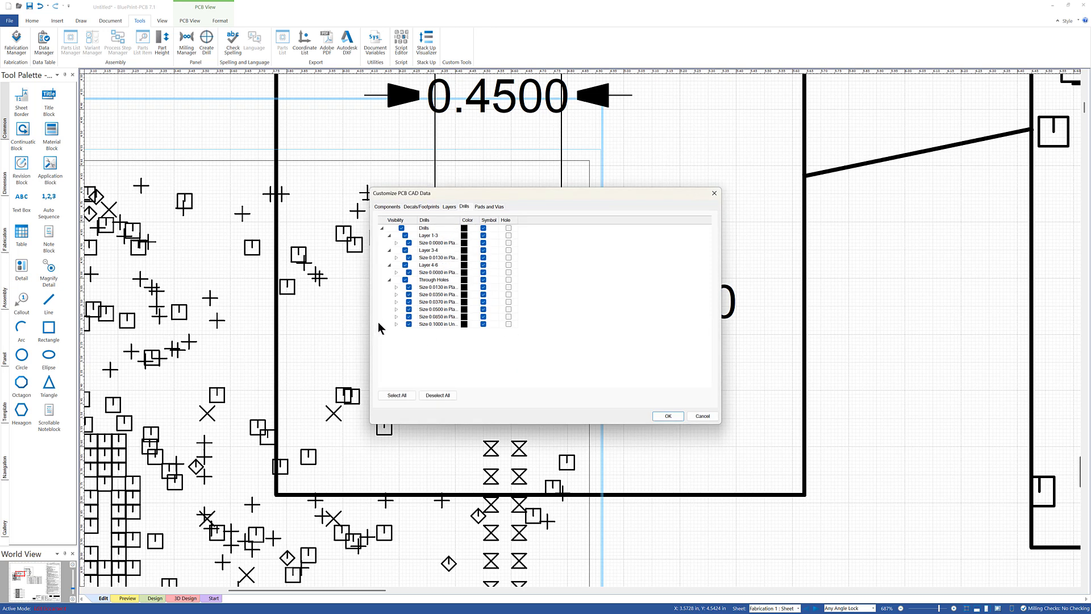
left_click(508, 323)
left_click(668, 416)
left_click(561, 385)
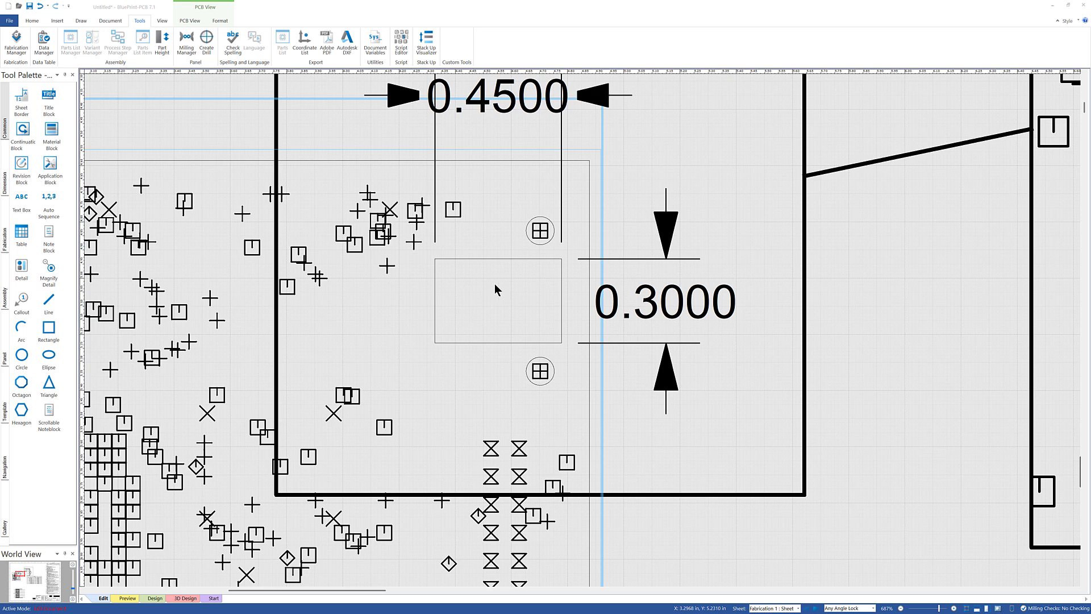
- Review the magnify view's option to exclude drawing elements from its graphics, and accept the format settings
left_click(718, 248)
scroll(718, 248, "down", 4)
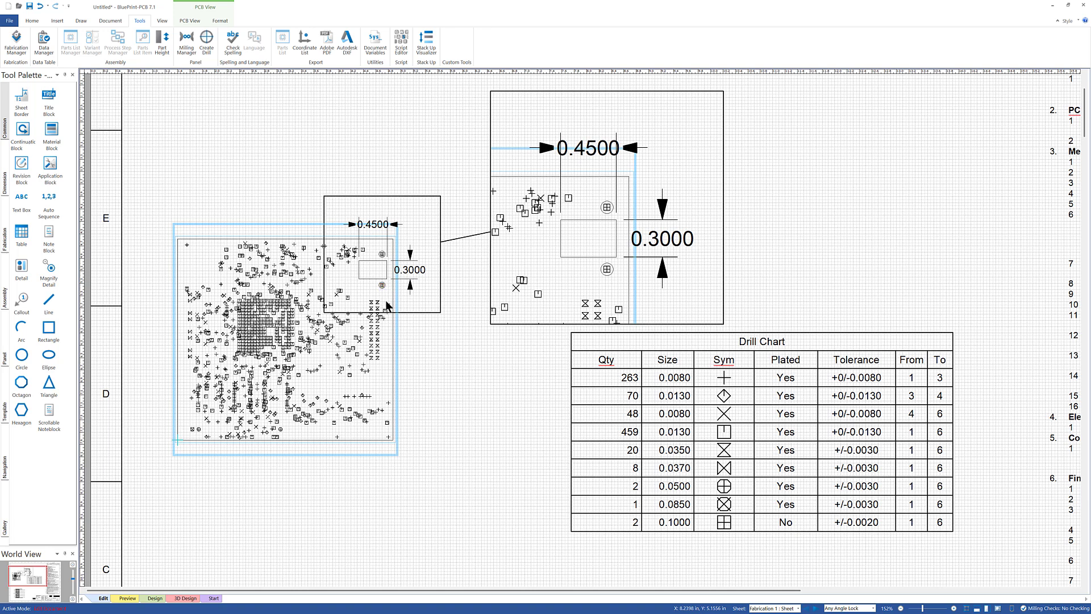
left_click(489, 122)
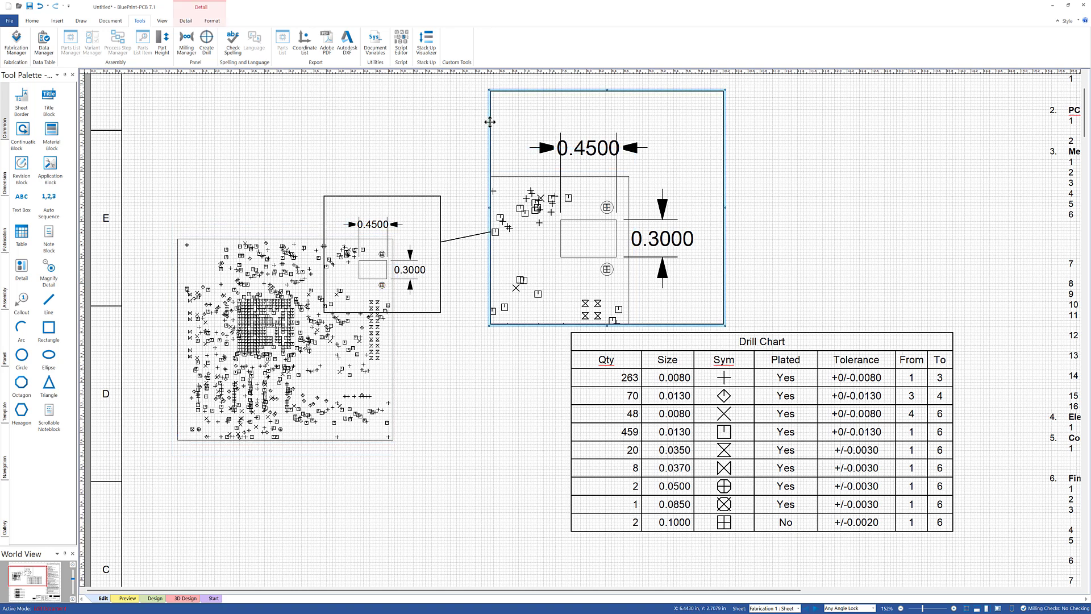
right_click(490, 122)
left_click(517, 384)
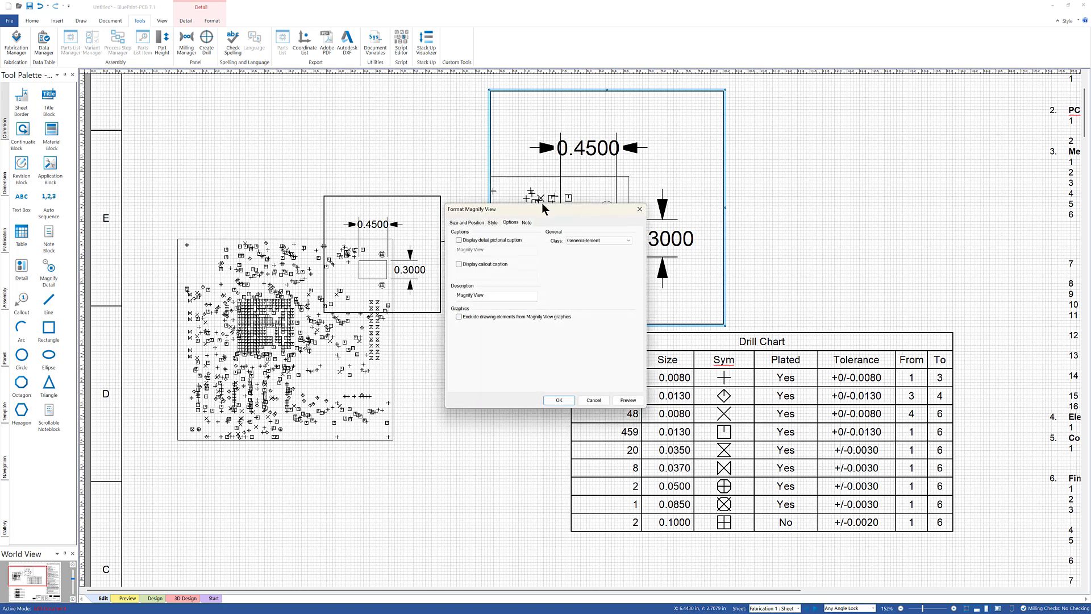
left_click_drag(534, 214, 875, 121)
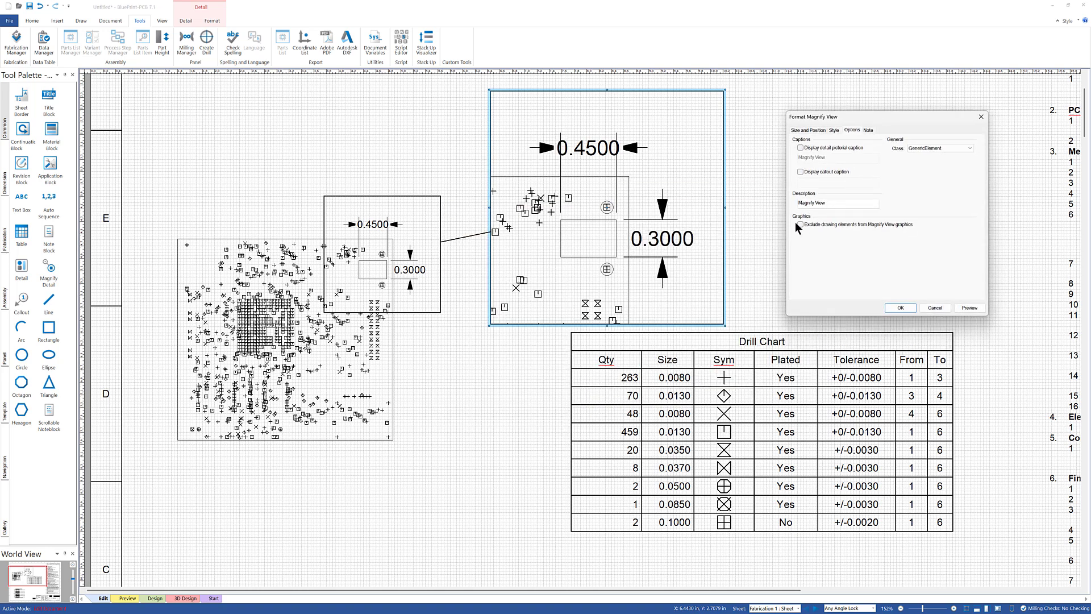
left_click(901, 308)
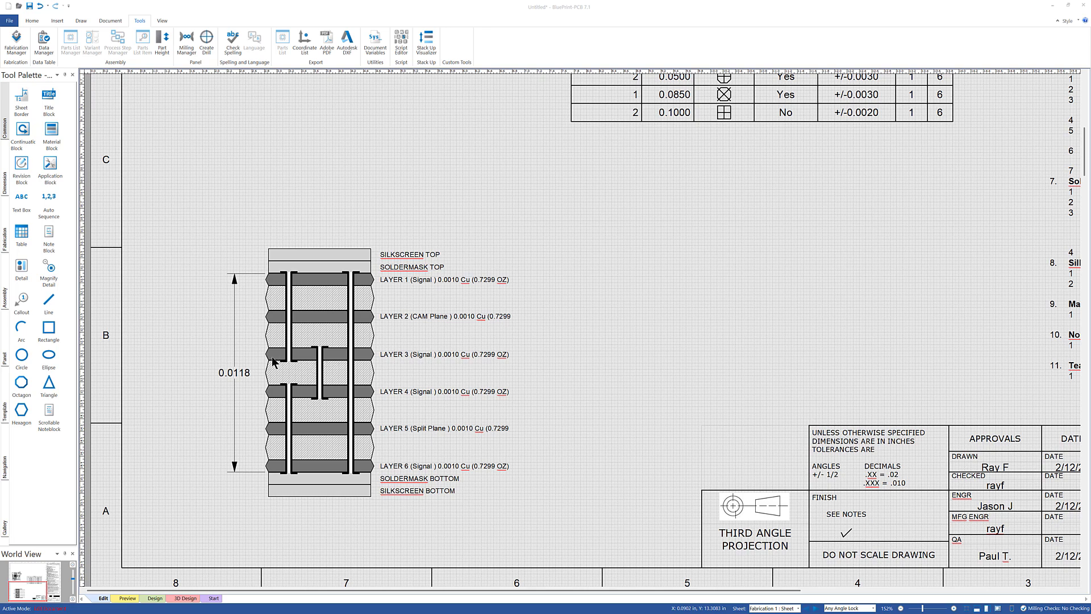
- Preview the rigid-flex stack up with a custom drill span column spacing of 0.5, and discard the change
left_click(328, 249)
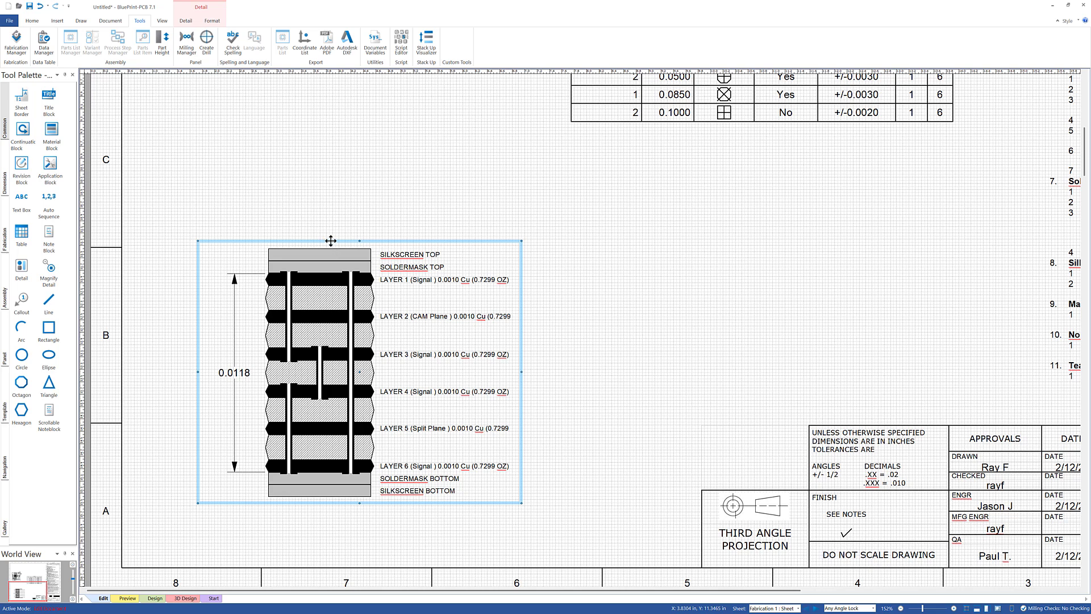
right_click(331, 243)
left_click(373, 515)
left_click_drag(534, 213, 651, 183)
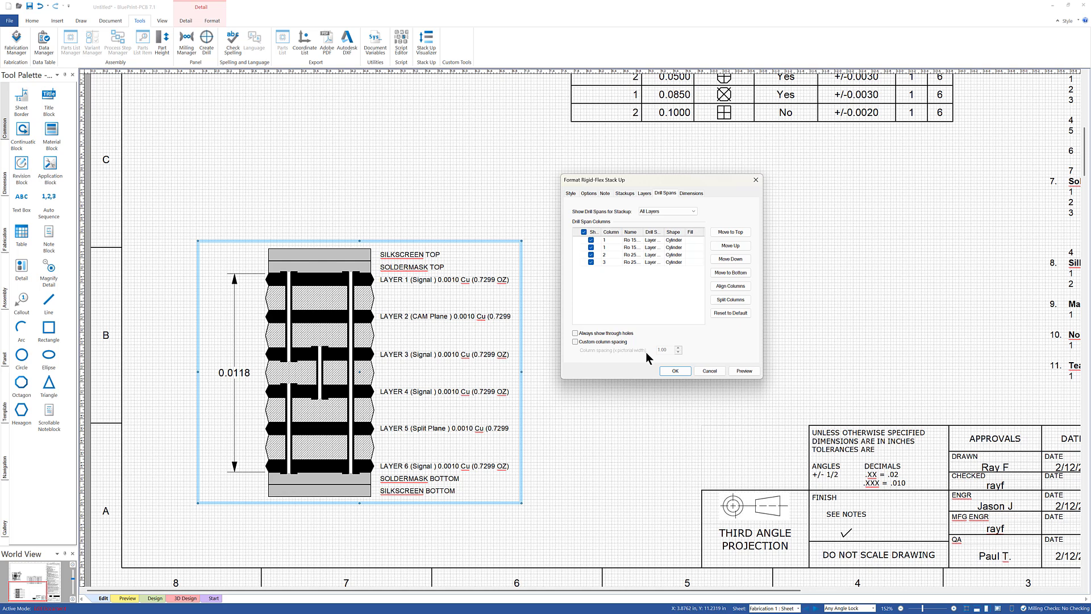
left_click(575, 341)
left_click_drag(670, 349, 657, 349)
type("5")
left_click(745, 370)
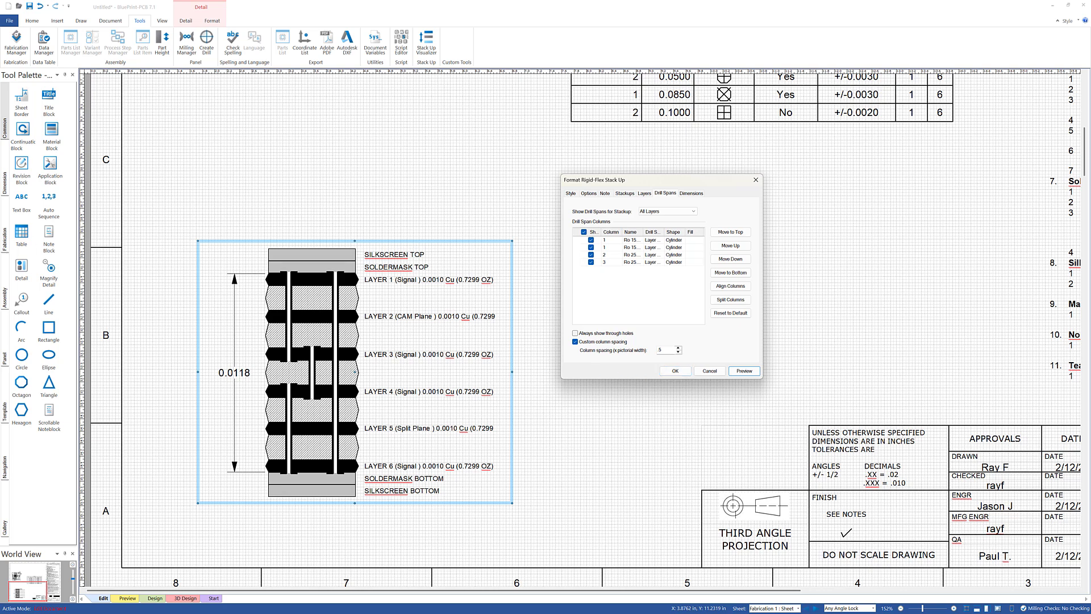
left_click(709, 370)
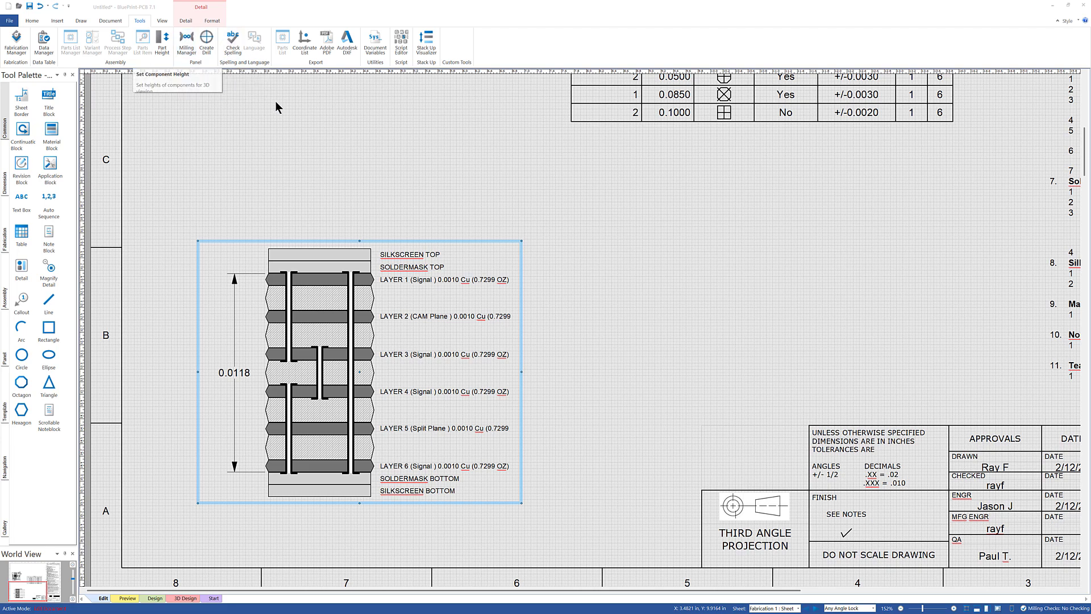
- Open the document variables and sort them in descending order
left_click(373, 42)
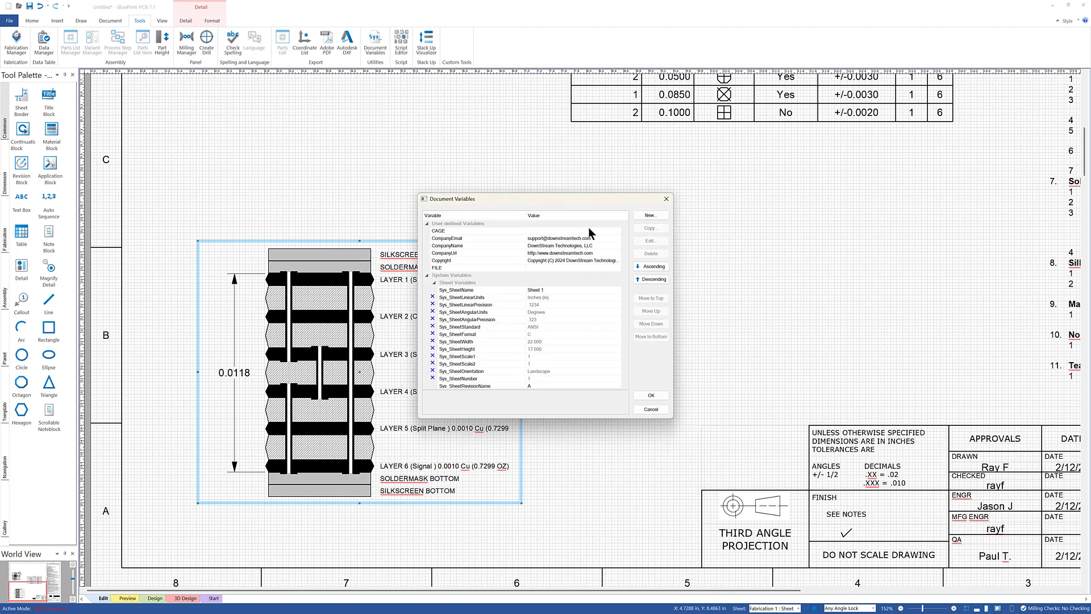
left_click_drag(538, 198, 350, 139)
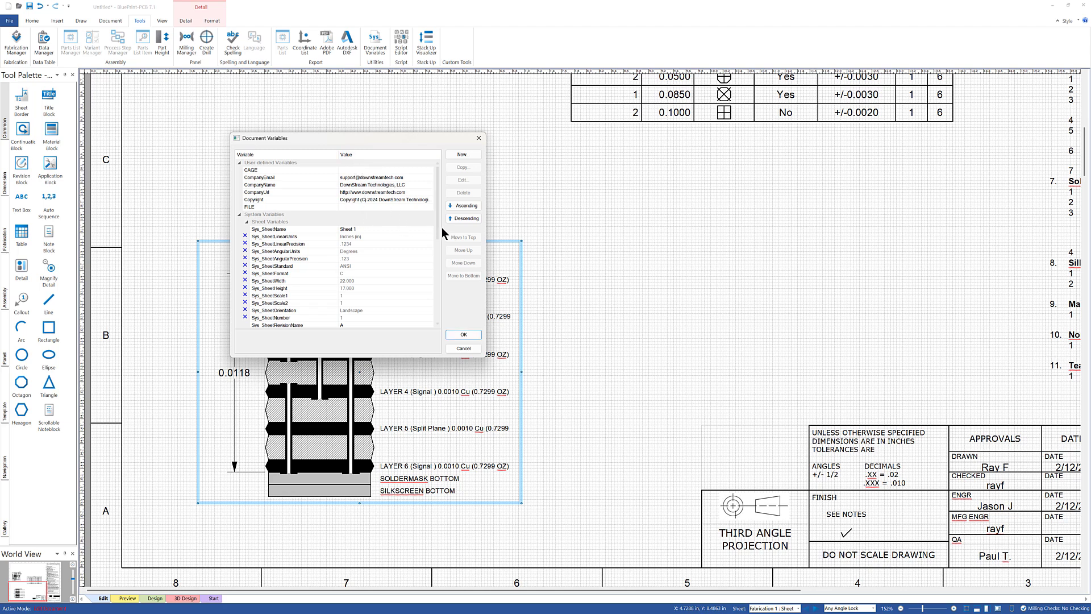
left_click(462, 219)
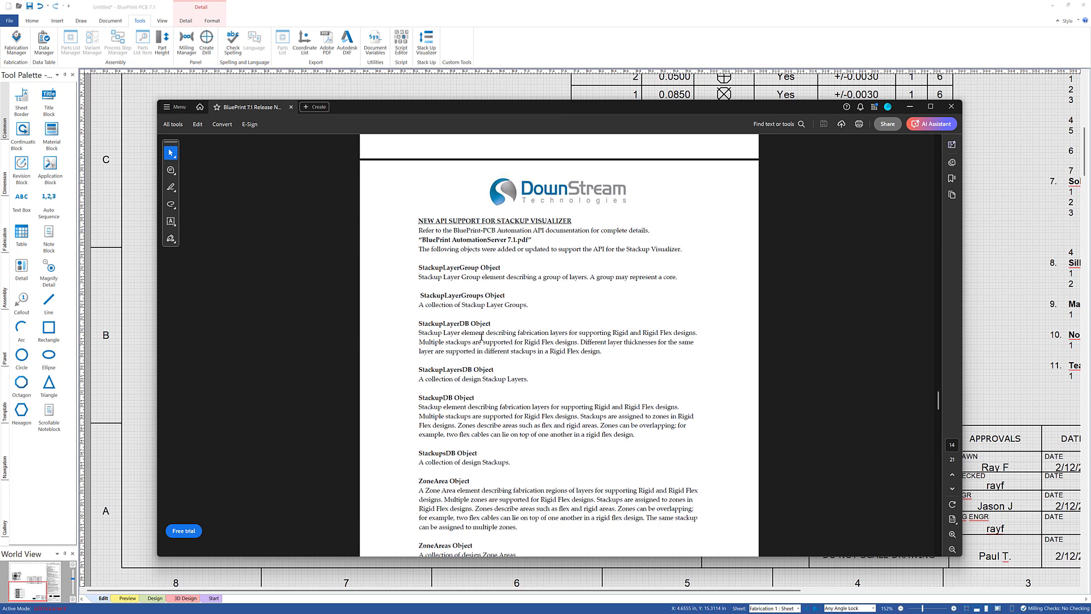
- Read through the new Stackup Visualizer API objects in the BluePrint 7.1 release notes
scroll(482, 337, "down", 1)
scroll(482, 337, "down", 8)
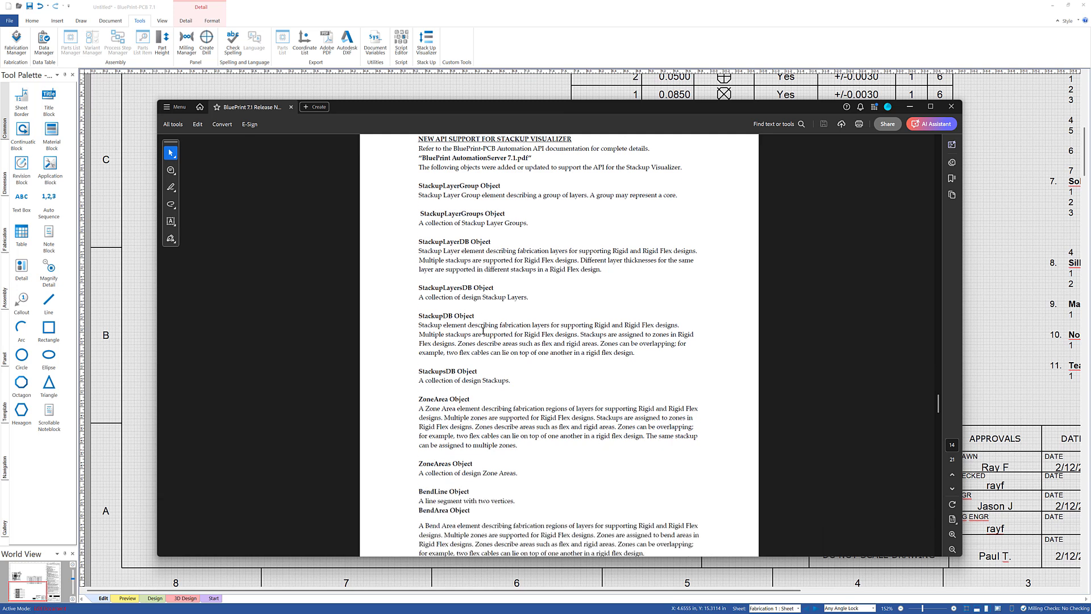
scroll(482, 333, "down", 13)
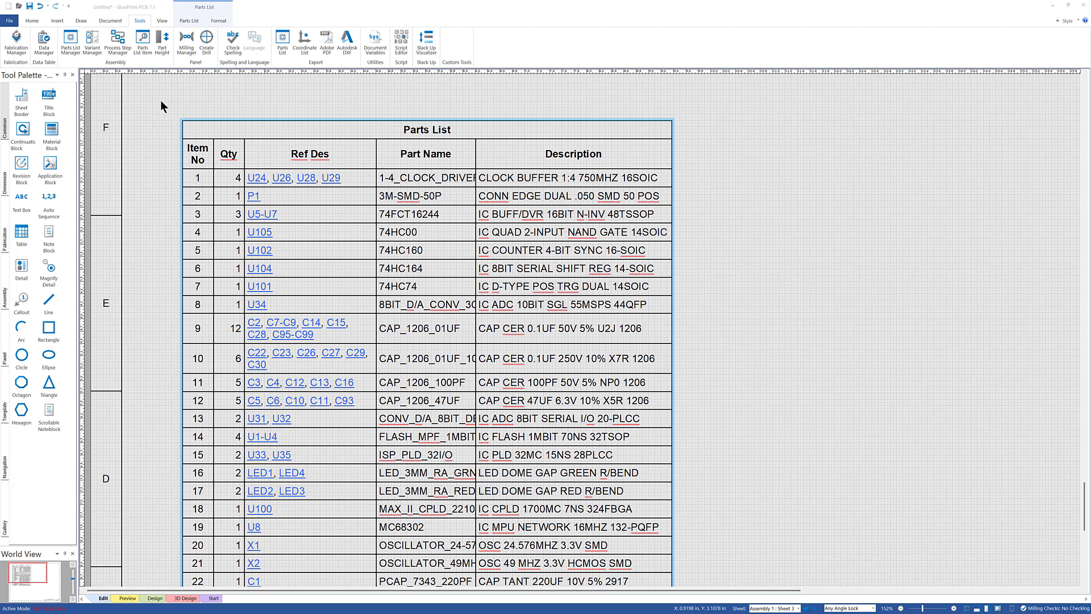
- Turn off the reference designator range display for groups of three or more in the Parts List Manager preferences, and rebuild the master table
left_click(69, 43)
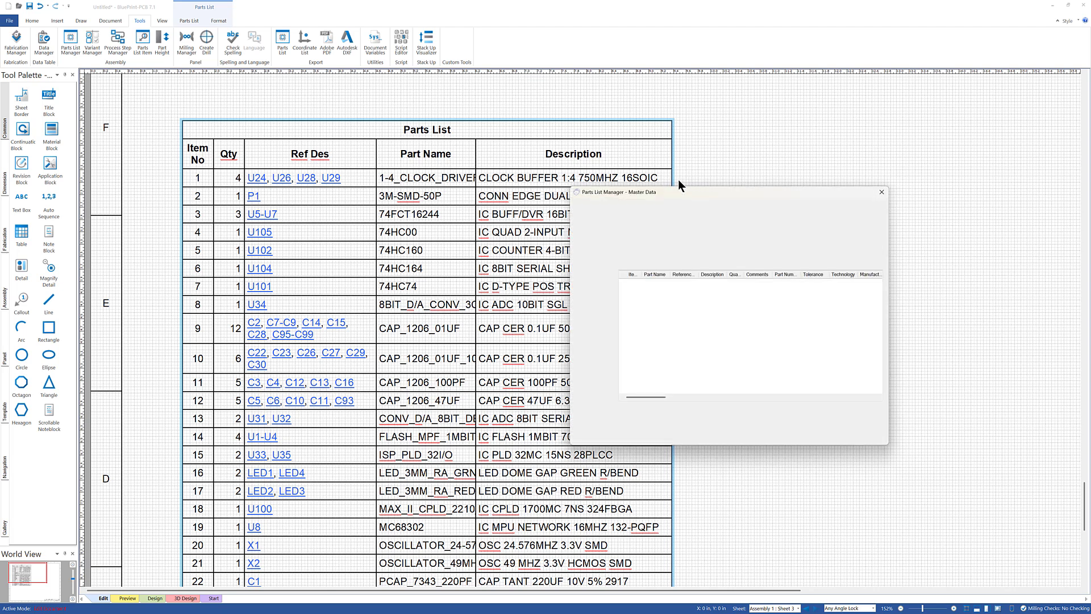
left_click(592, 308)
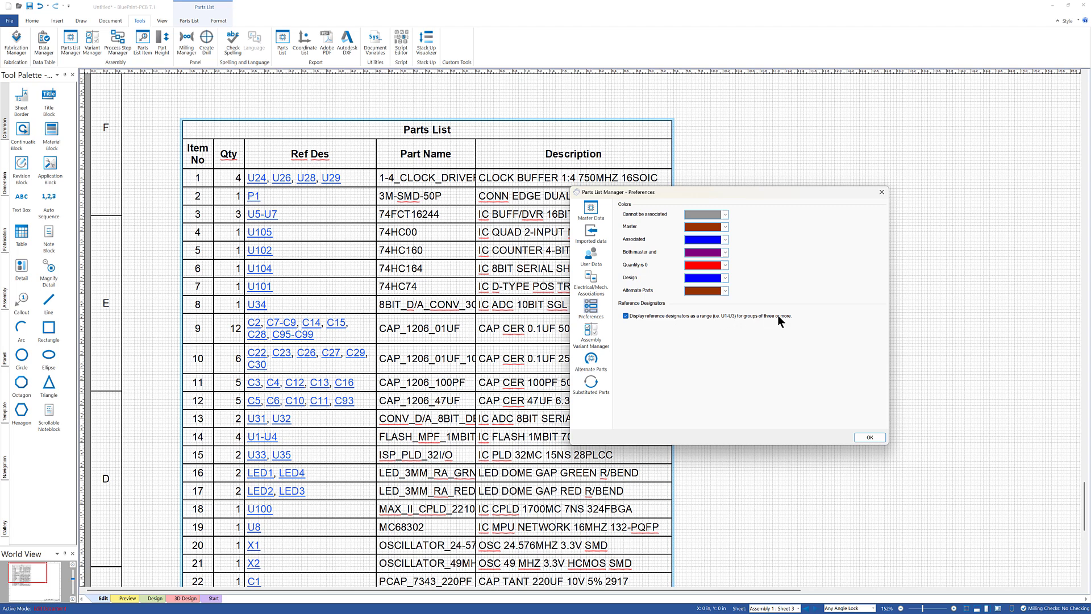
left_click(626, 316)
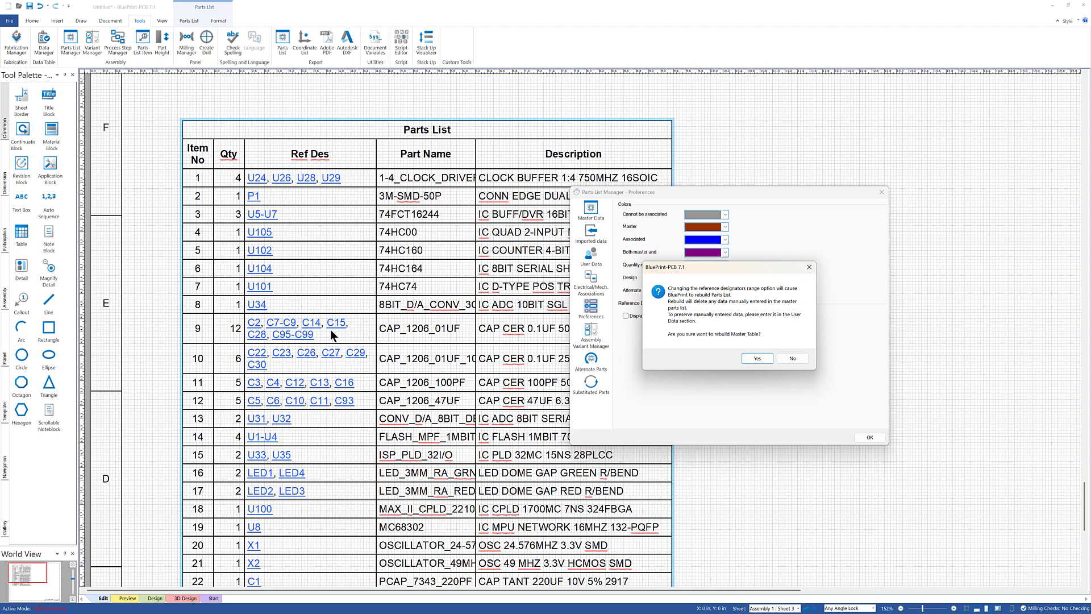
left_click(759, 356)
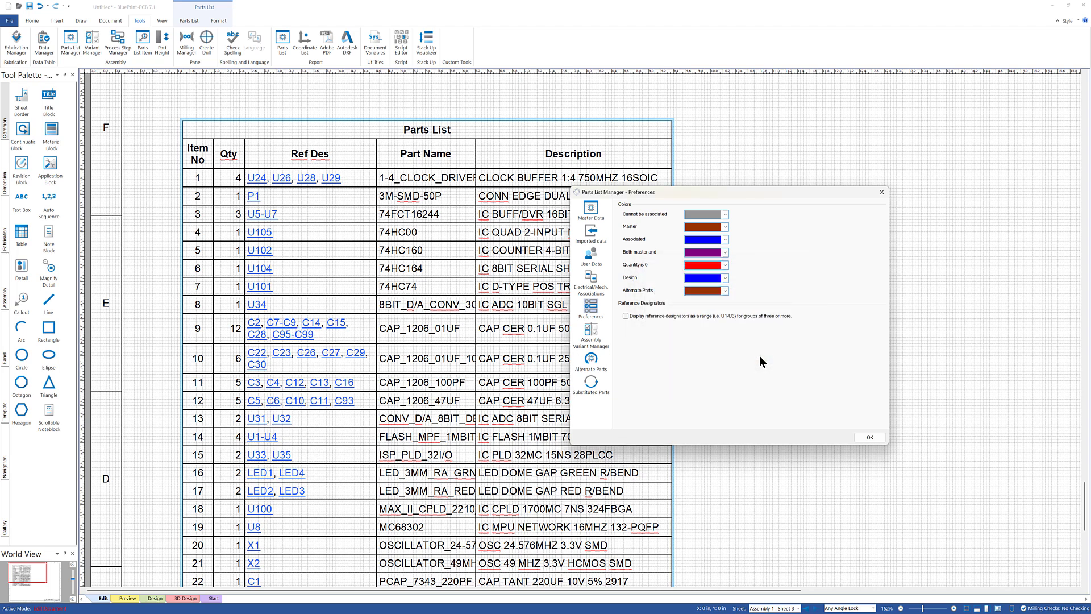
left_click(871, 435)
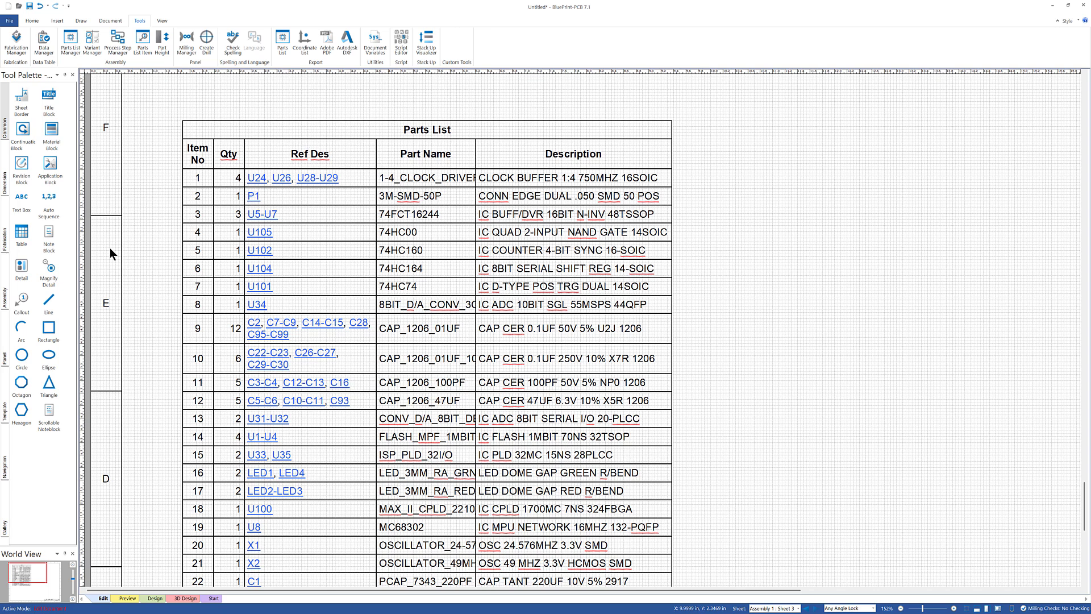
- Switch to the release notes PDF and look over the PDF font support, 7.1 defect fixes and reference designator range sections
key("alt+Tab")
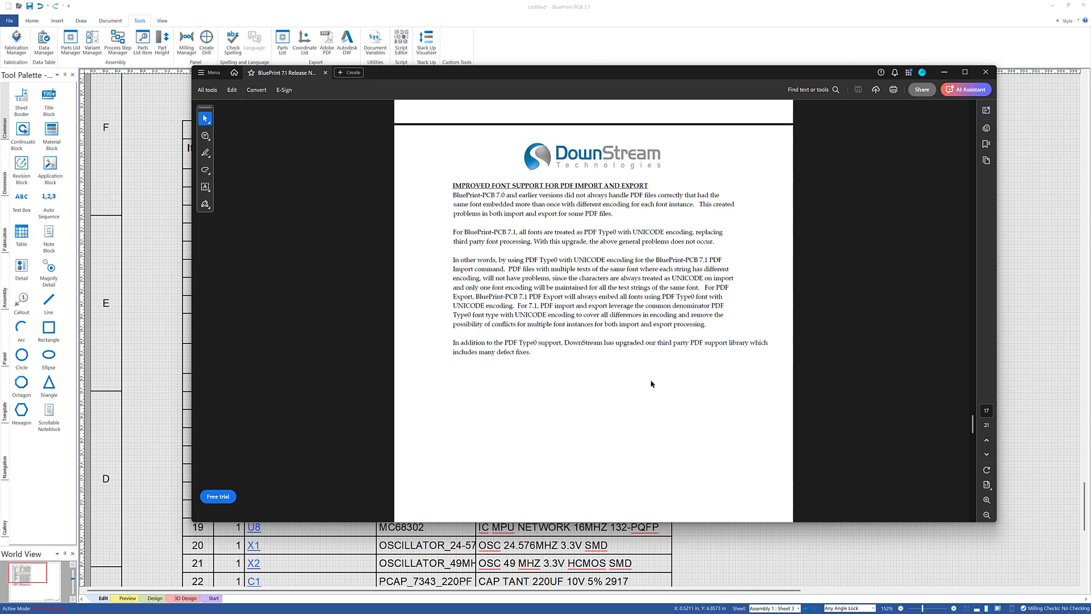
scroll(640, 369, "down", 8)
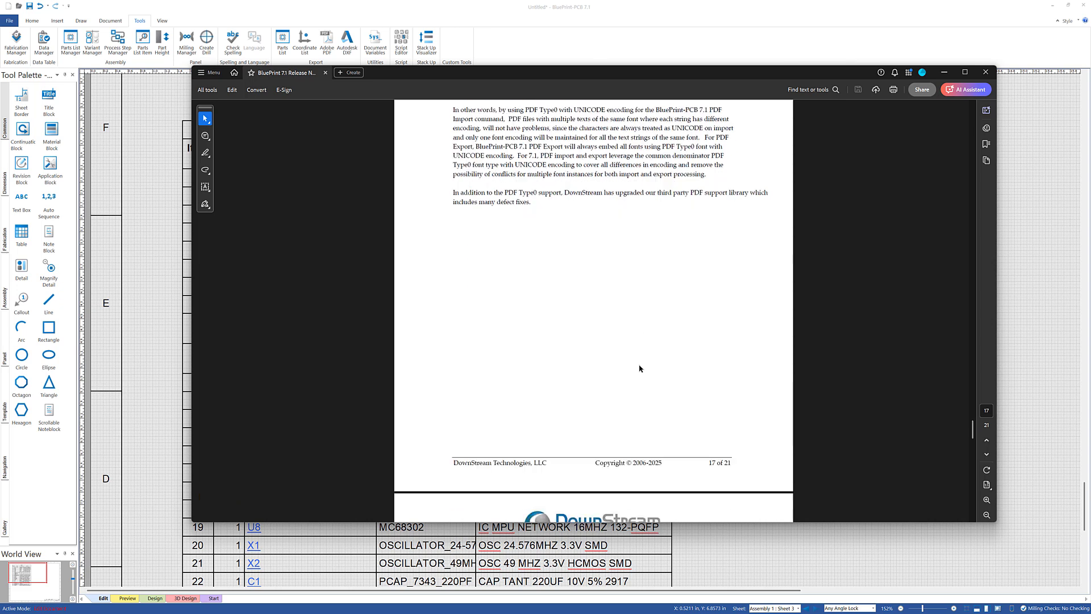
scroll(638, 366, "down", 2)
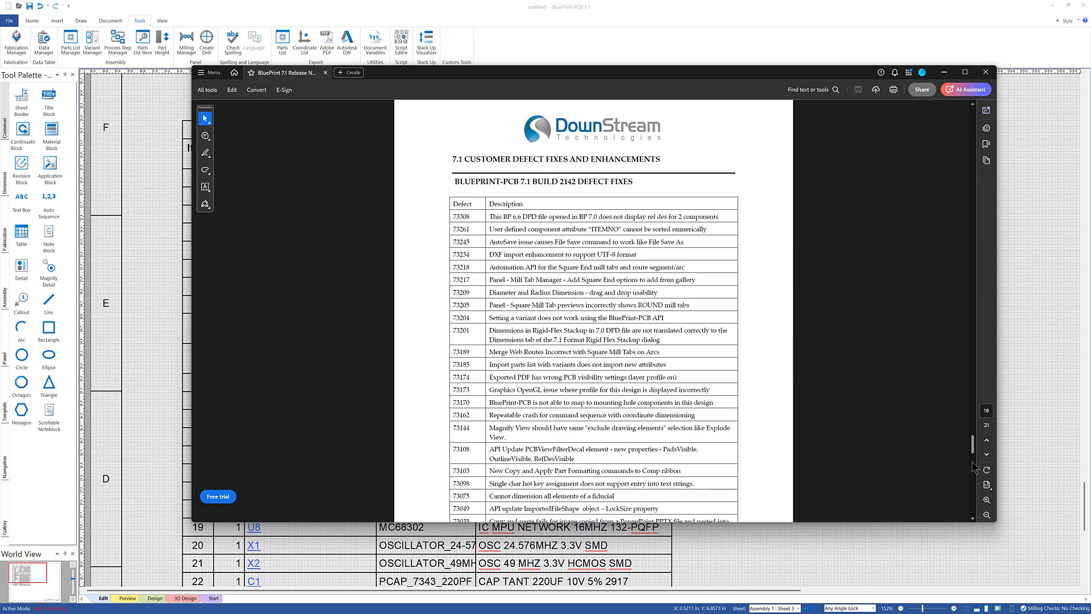
left_click_drag(972, 442, 984, 399)
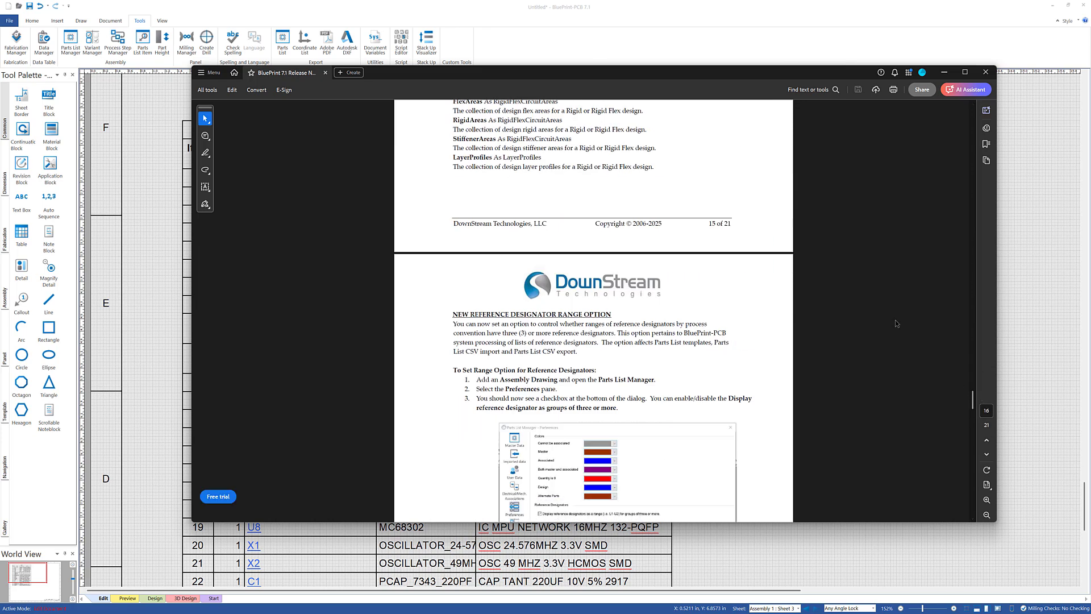